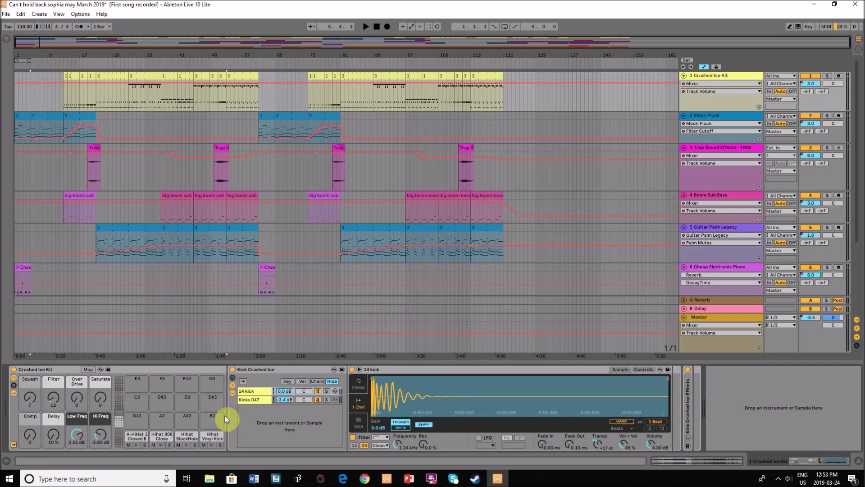
Step: Show the browser and search the Samples category for "hi"
{"action": "left_click", "coordinate": [7, 40]}
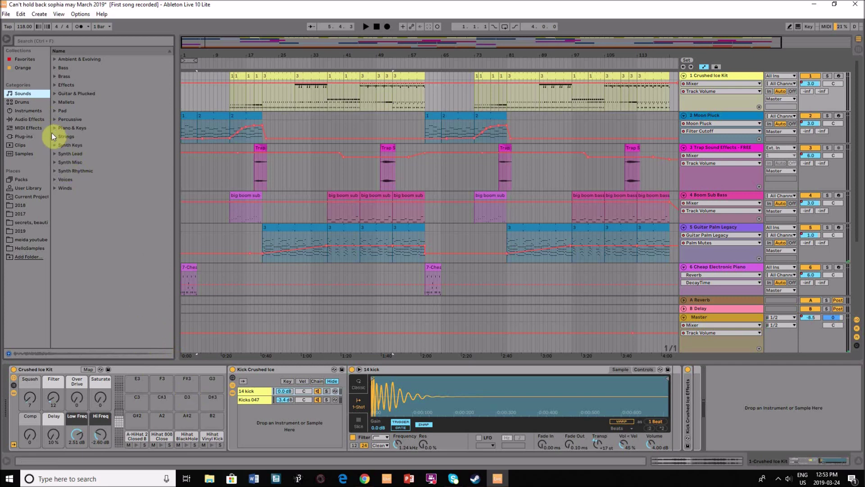
{"action": "left_click", "coordinate": [30, 152]}
{"action": "left_click", "coordinate": [59, 41]}
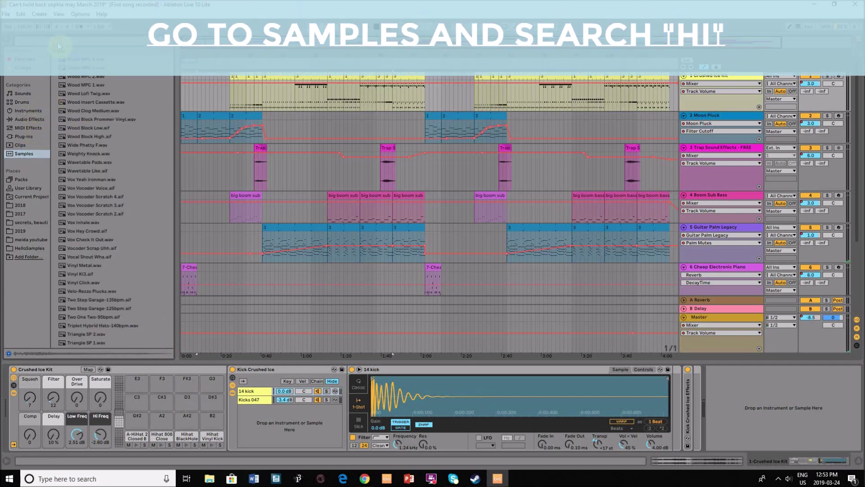
{"action": "type", "text": "hi"}
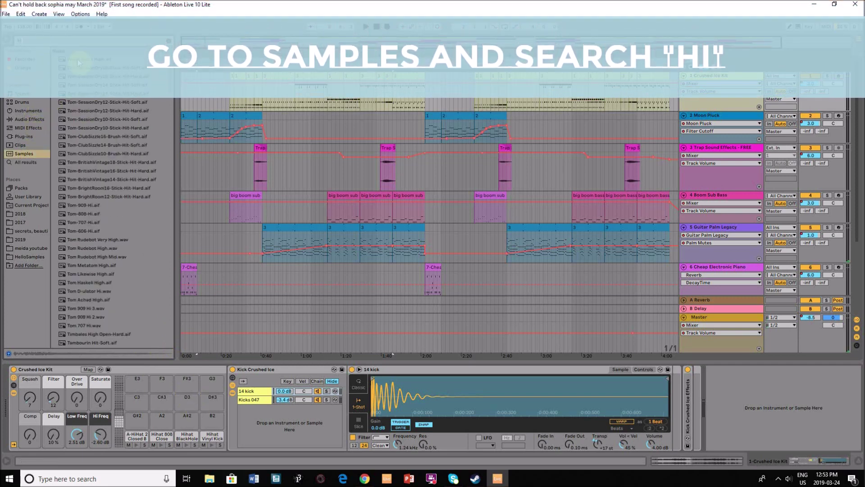
Step: Preview several hi-hat samples from the search results, ending with Hihat-808-Open.aif
{"action": "scroll", "coordinate": [132, 202], "scroll_direction": "down", "scroll_amount": 7}
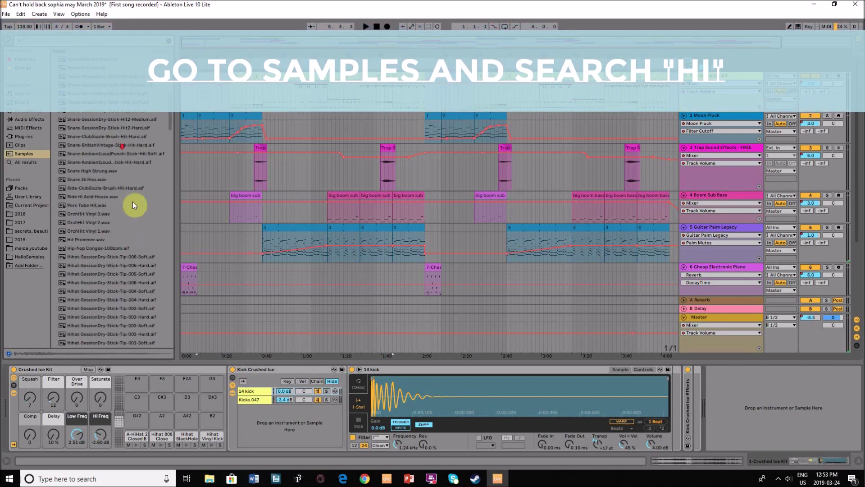
{"action": "left_click", "coordinate": [122, 267]}
{"action": "left_click", "coordinate": [121, 292]}
{"action": "scroll", "coordinate": [137, 299], "scroll_direction": "down", "scroll_amount": 5}
{"action": "left_click", "coordinate": [136, 292]}
{"action": "scroll", "coordinate": [134, 310], "scroll_direction": "down", "scroll_amount": 2}
{"action": "left_click", "coordinate": [125, 313]}
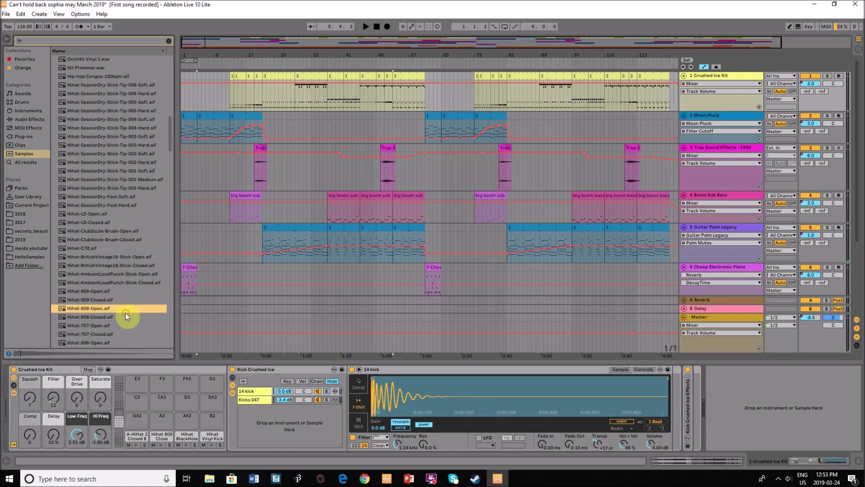
Step: Try loading Hihat-808-Open.aif onto the empty B2 pad of the Crushed Ice Kit drum rack, and undo it
{"action": "scroll", "coordinate": [126, 306], "scroll_direction": "down", "scroll_amount": 2}
{"action": "left_click_drag", "start_coordinate": [106, 264], "coordinate": [207, 420]}
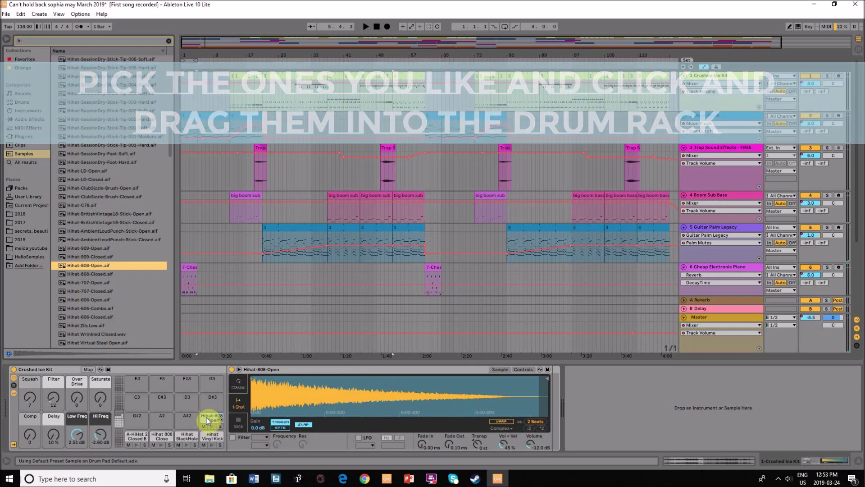
{"action": "key", "text": "ctrl+z"}
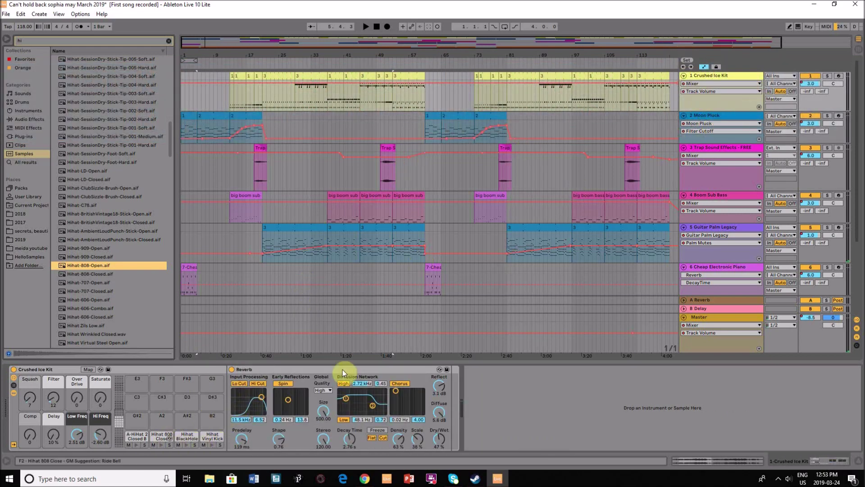
Step: Solo the Trap Sound Effects track, listen to its first two clips, stop playback and turn the solo off
{"action": "left_click", "coordinate": [715, 117]}
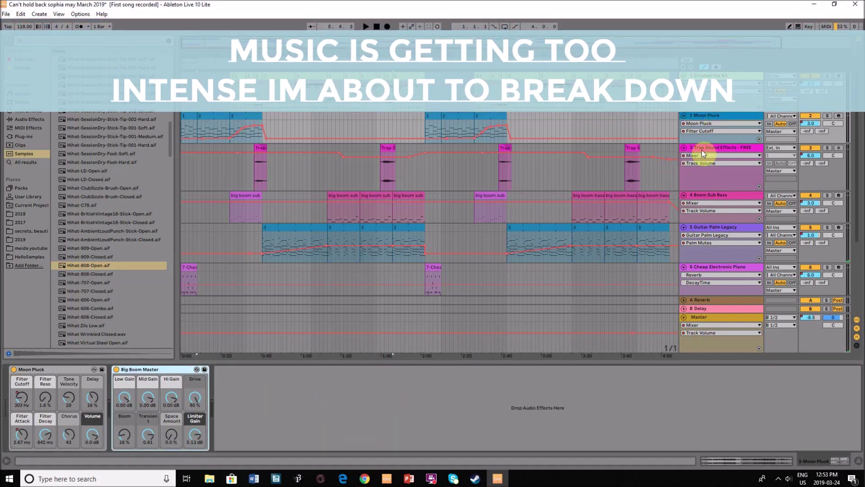
{"action": "left_click", "coordinate": [827, 147]}
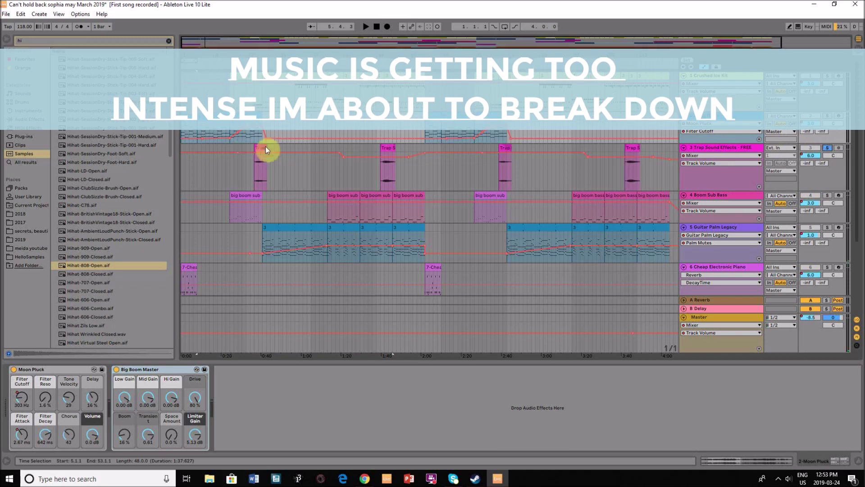
{"action": "left_click", "coordinate": [266, 147]}
{"action": "left_click", "coordinate": [367, 27]}
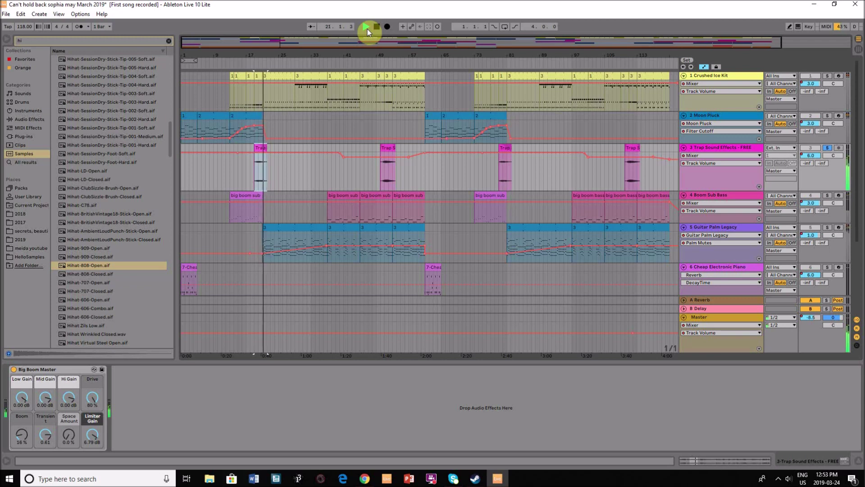
{"action": "left_click", "coordinate": [386, 147]}
{"action": "left_click", "coordinate": [366, 26]}
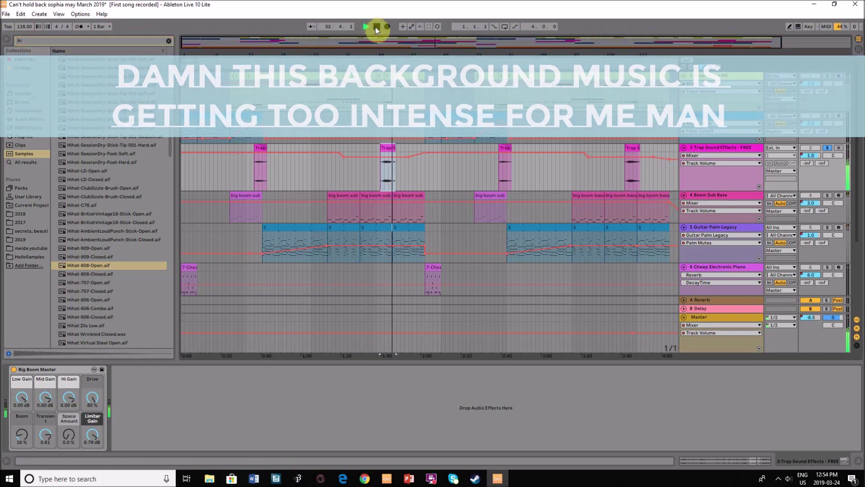
{"action": "left_click", "coordinate": [376, 27]}
{"action": "left_click", "coordinate": [828, 149]}
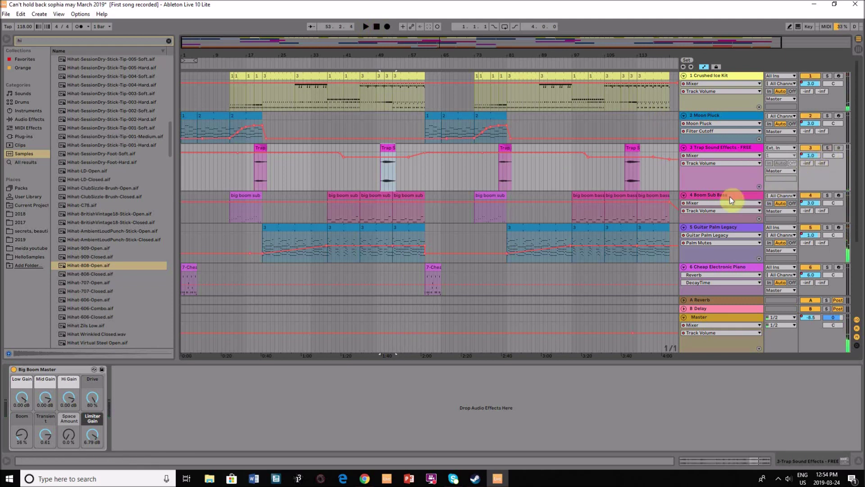
Step: Solo the Reverse Kick and Crash track and listen to its first clip
{"action": "left_click", "coordinate": [730, 197]}
{"action": "scroll", "coordinate": [732, 175], "scroll_direction": "down", "scroll_amount": 2}
{"action": "scroll", "coordinate": [733, 180], "scroll_direction": "down", "scroll_amount": 1}
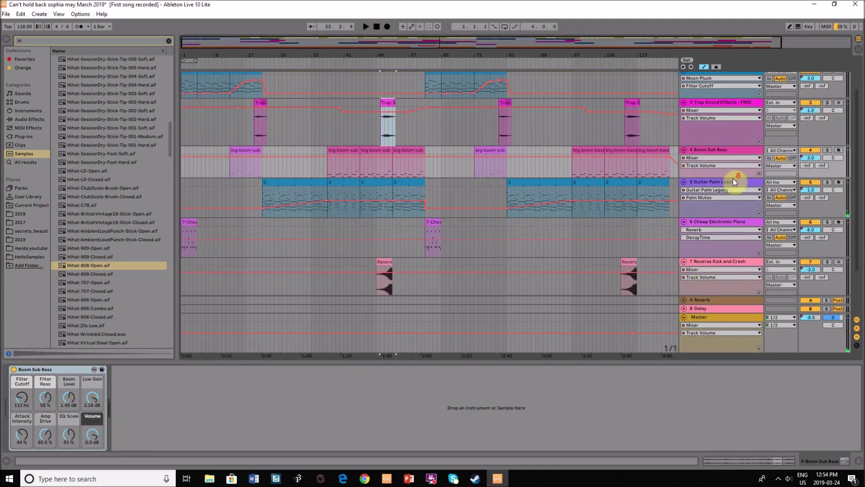
{"action": "scroll", "coordinate": [738, 199], "scroll_direction": "down", "scroll_amount": 1}
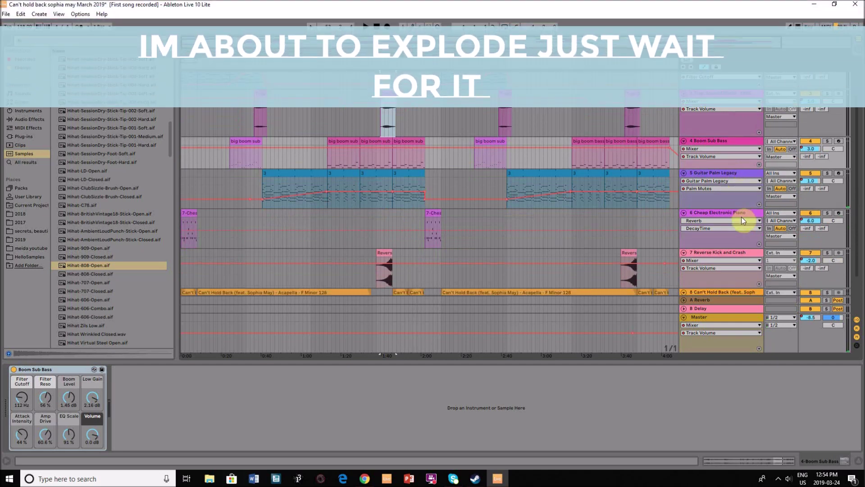
{"action": "scroll", "coordinate": [741, 234], "scroll_direction": "down", "scroll_amount": 2}
{"action": "left_click", "coordinate": [751, 233]}
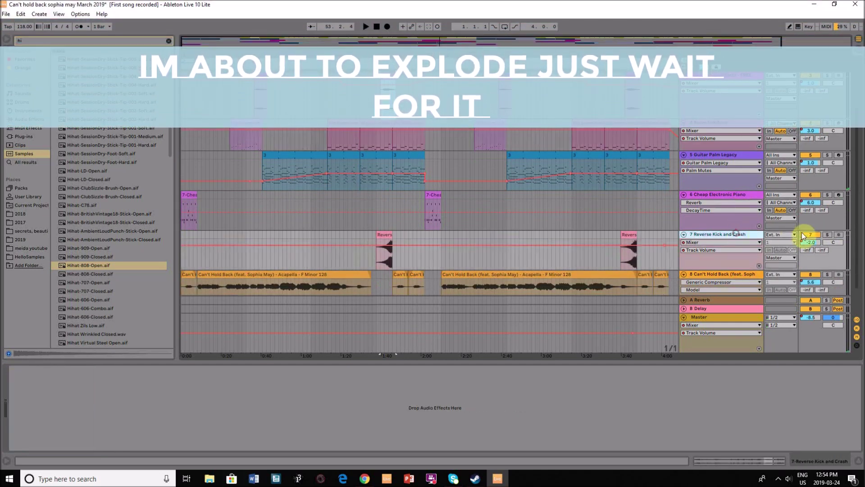
{"action": "left_click", "coordinate": [827, 235]}
{"action": "left_click", "coordinate": [375, 27]}
{"action": "left_click", "coordinate": [366, 28]}
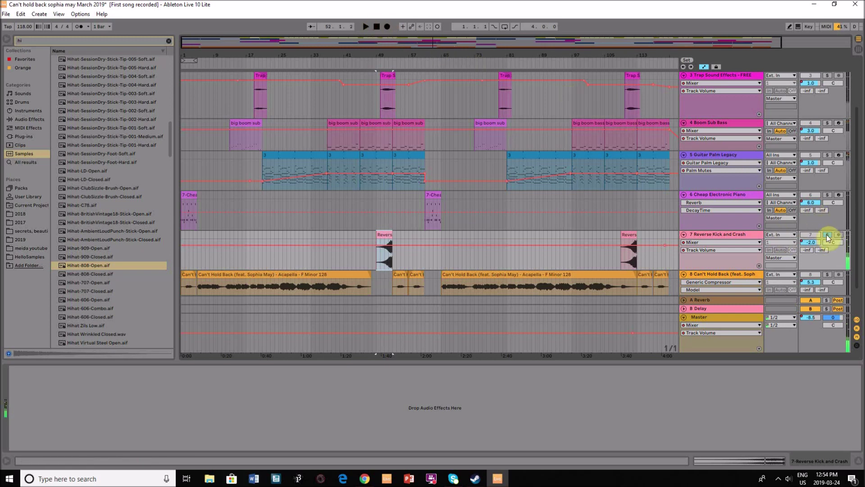
Step: Switch to Chrome, play the "Baby crying" YouTube video and pause it
{"action": "scroll", "coordinate": [764, 201], "scroll_direction": "down", "scroll_amount": 2}
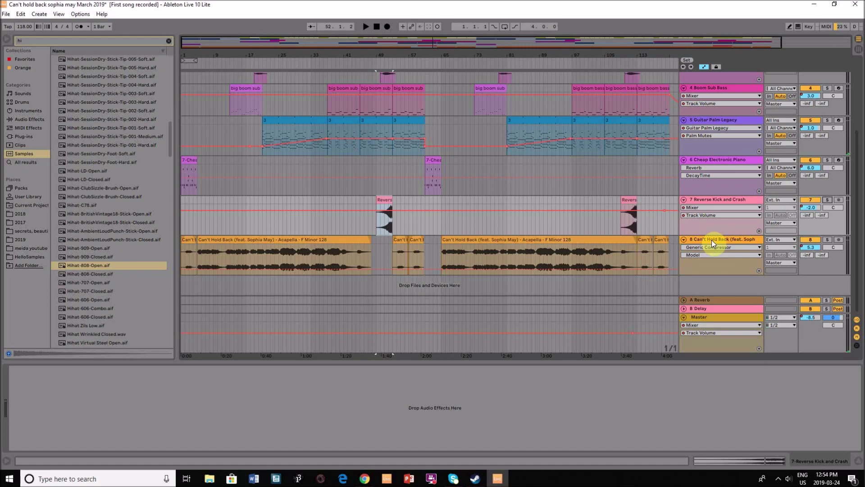
{"action": "left_click", "coordinate": [364, 478]}
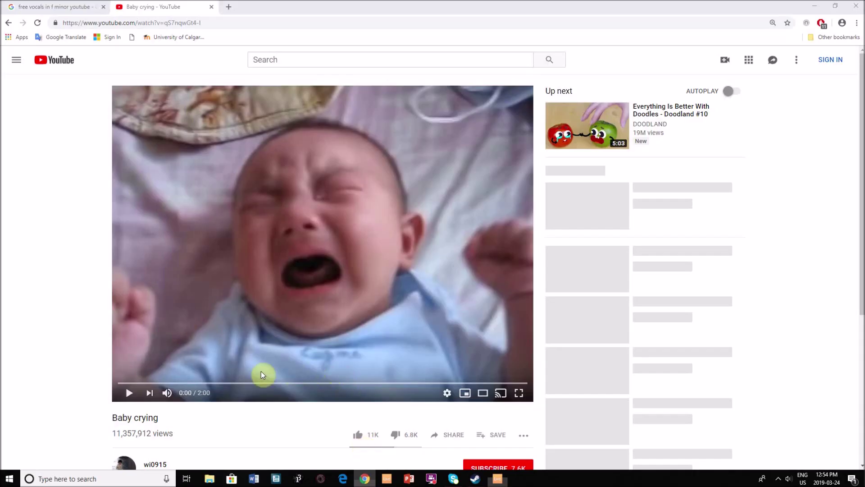
{"action": "left_click", "coordinate": [131, 395]}
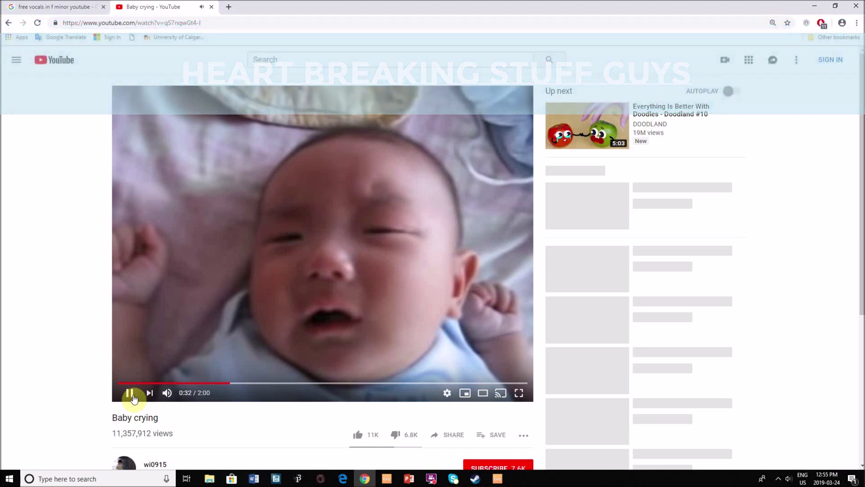
{"action": "left_click", "coordinate": [130, 393]}
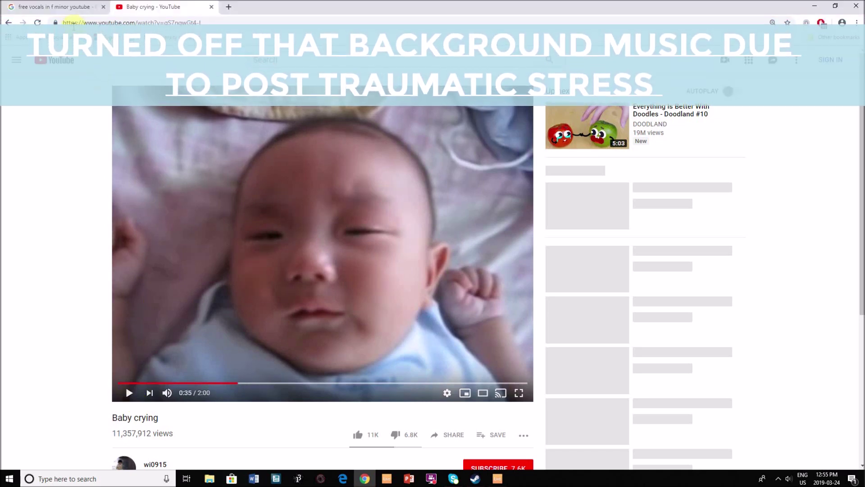
Step: Open "Can't Hold Back (feat. Sophia May) - Acapella - F Minor / 128" from the Google results, listen briefly, pause and highlight the tempo in its title
{"action": "left_click", "coordinate": [70, 14]}
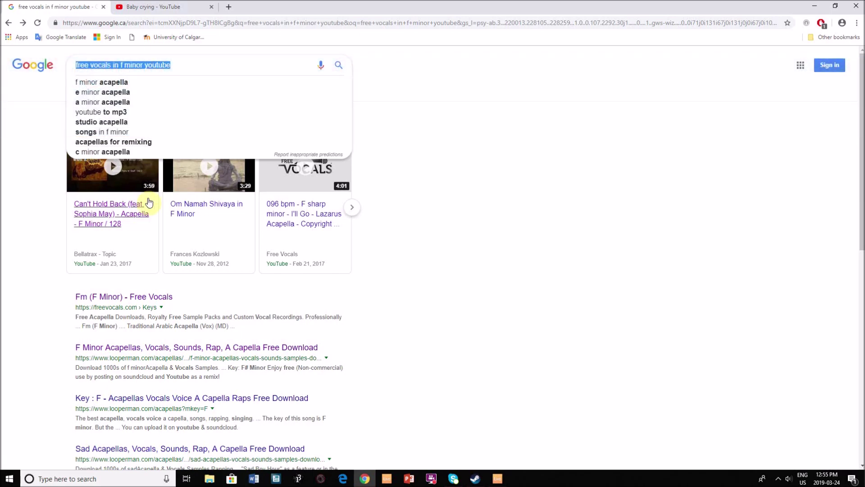
{"action": "left_click", "coordinate": [137, 212]}
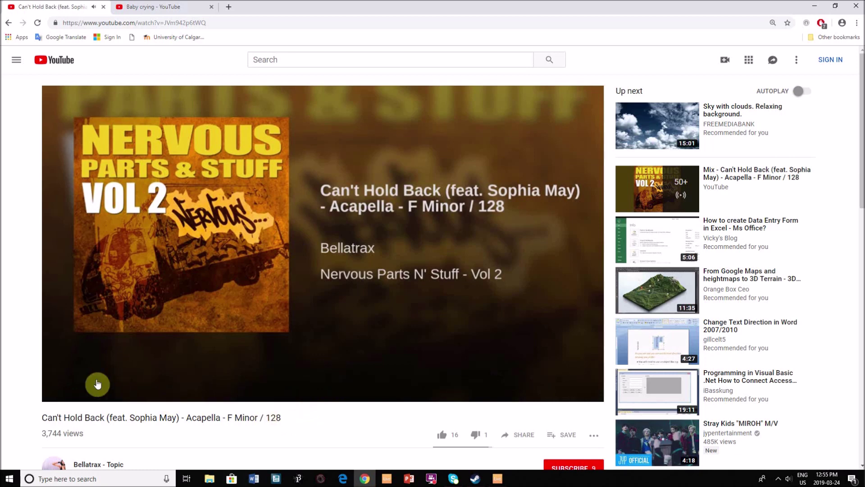
{"action": "left_click", "coordinate": [62, 393]}
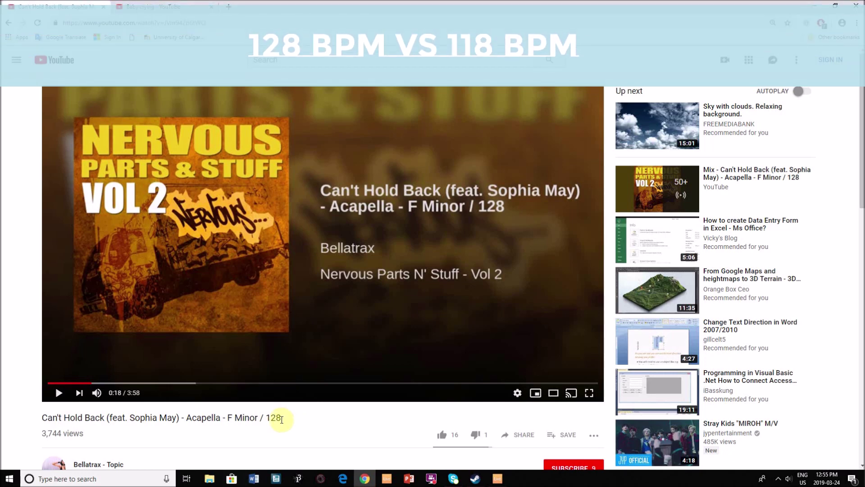
{"action": "double_click", "coordinate": [276, 418]}
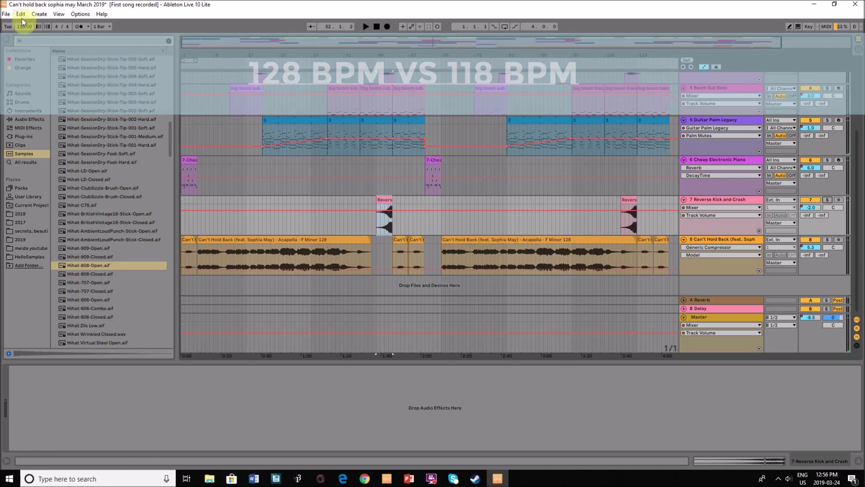
Step: Switch to Ableton Live, clear the sample search, and play the first long Can't Hold Back vocal clip, stopping after a short listen
{"action": "left_click", "coordinate": [169, 41]}
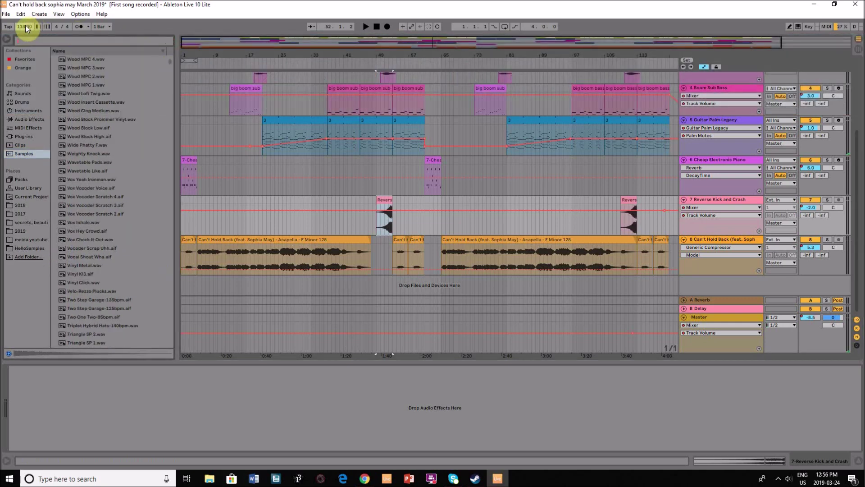
{"action": "left_click", "coordinate": [301, 237]}
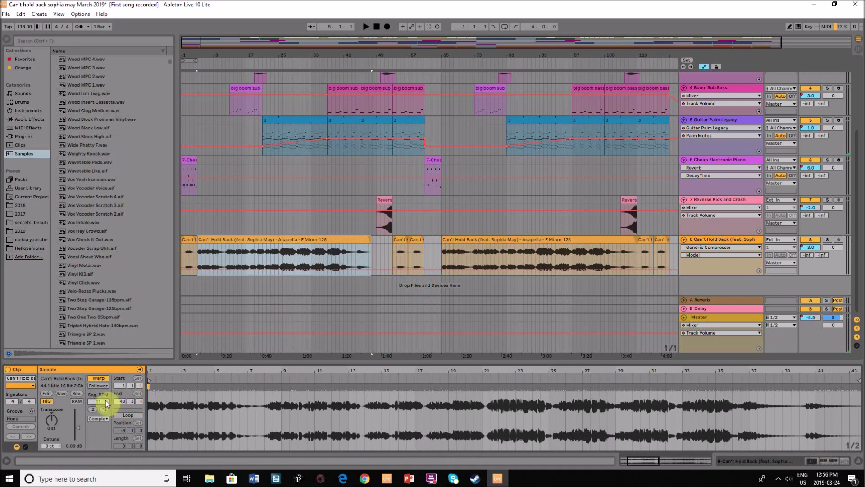
{"action": "left_click", "coordinate": [371, 26]}
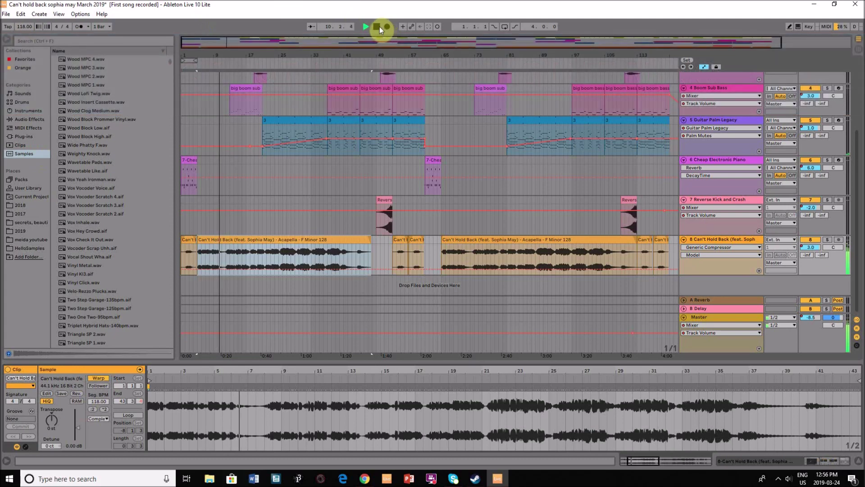
{"action": "left_click", "coordinate": [379, 27]}
Step: Undo the last two changes to the vocal clip, then enlarge its sample view and zoom into the warp markers
{"action": "key", "text": "ctrl+z"}
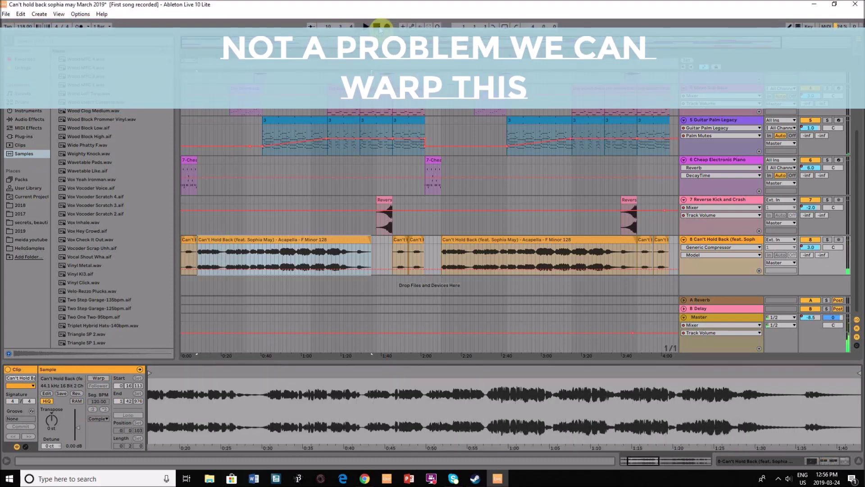
{"action": "key", "text": "ctrl+z"}
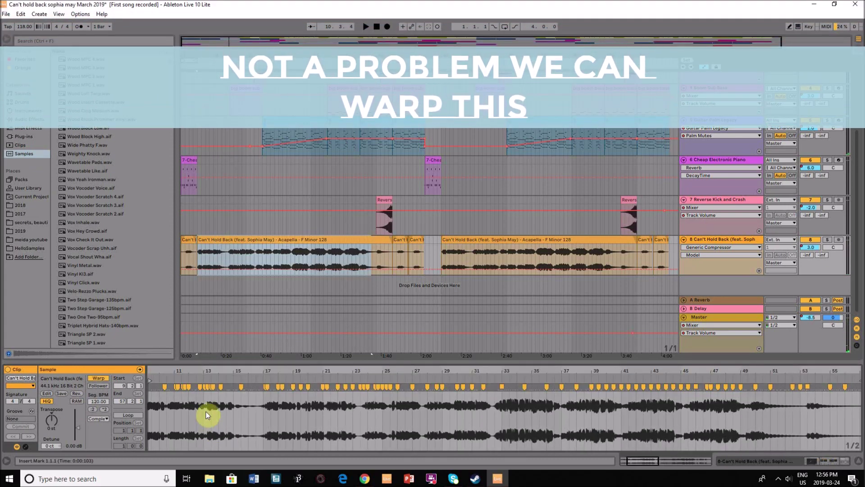
{"action": "left_click_drag", "start_coordinate": [259, 354], "coordinate": [257, 222]}
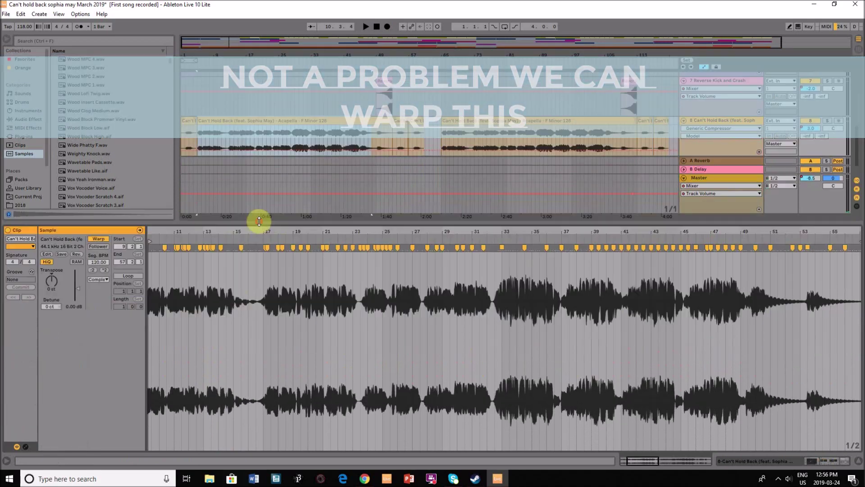
{"action": "left_click_drag", "start_coordinate": [657, 461], "coordinate": [638, 458]}
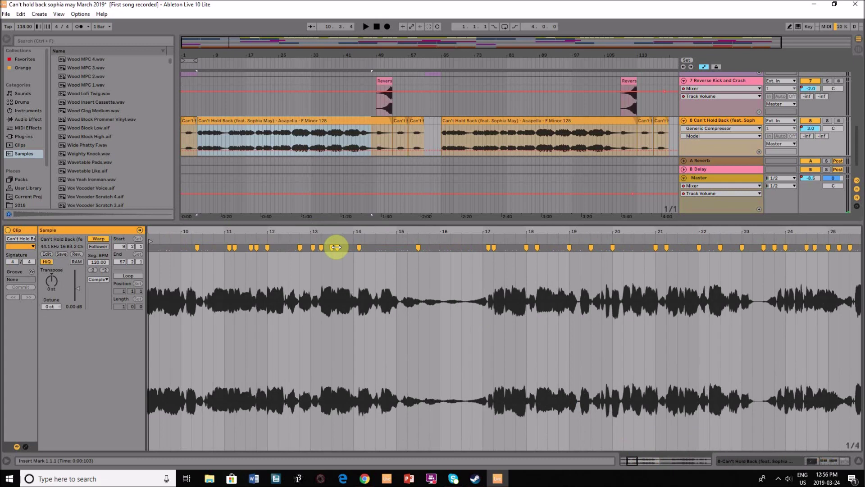
Step: Play the warped vocal clip from several positions between its warp markers, starting near bar 13.4
{"action": "left_click_drag", "start_coordinate": [336, 247], "coordinate": [345, 247]}
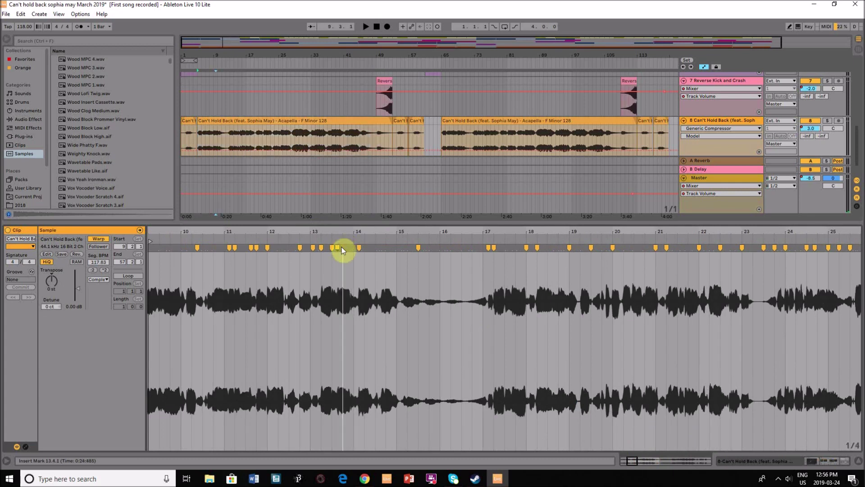
{"action": "left_click", "coordinate": [367, 27]}
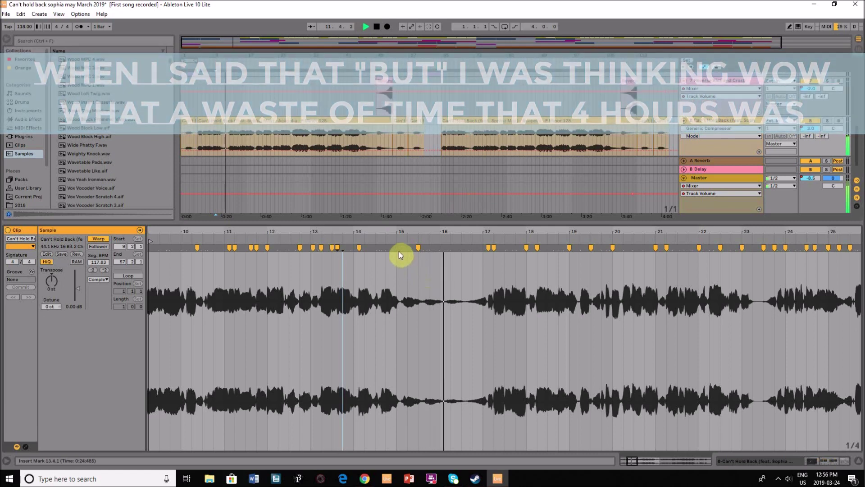
{"action": "left_click", "coordinate": [396, 250]}
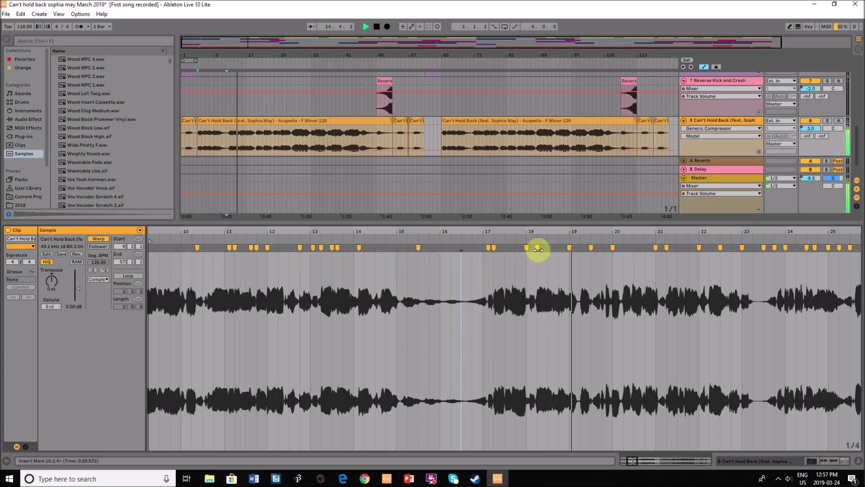
{"action": "left_click", "coordinate": [603, 250]}
{"action": "left_click", "coordinate": [633, 250]}
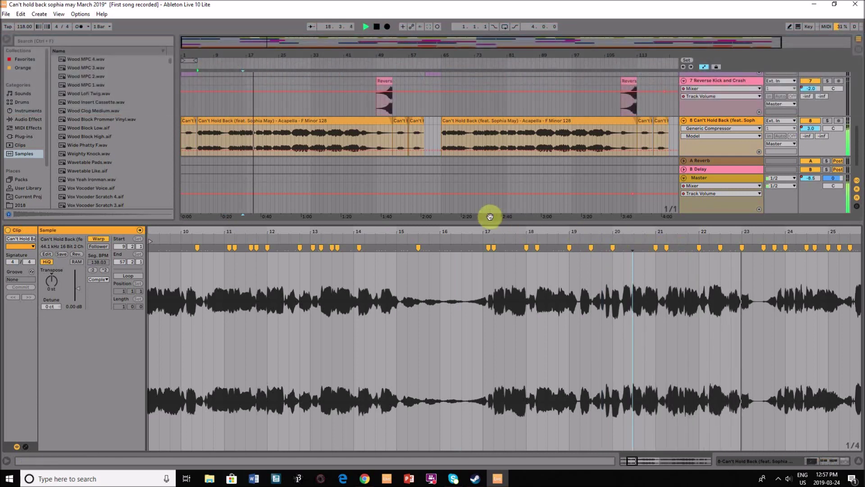
Step: Shrink the vocal clip's sample view to reveal more tracks, and display the Crushed Ice Kit track's devices
{"action": "left_click_drag", "start_coordinate": [486, 222], "coordinate": [486, 254]}
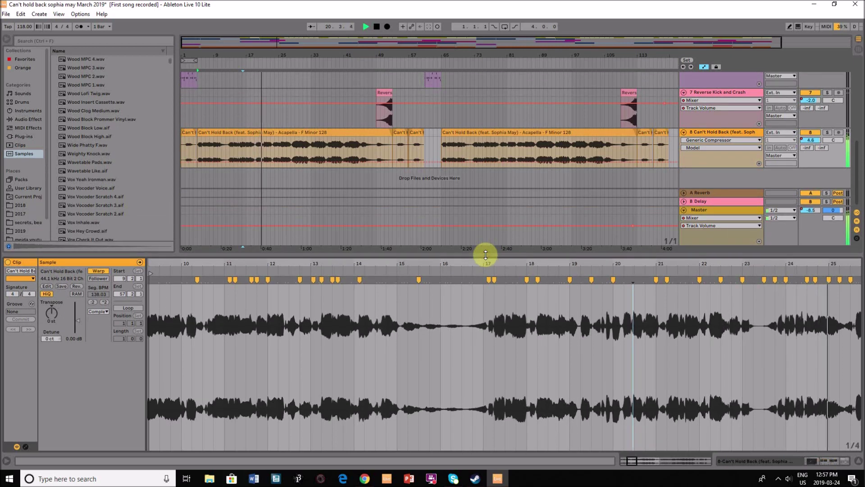
{"action": "left_click_drag", "start_coordinate": [491, 256], "coordinate": [503, 375]}
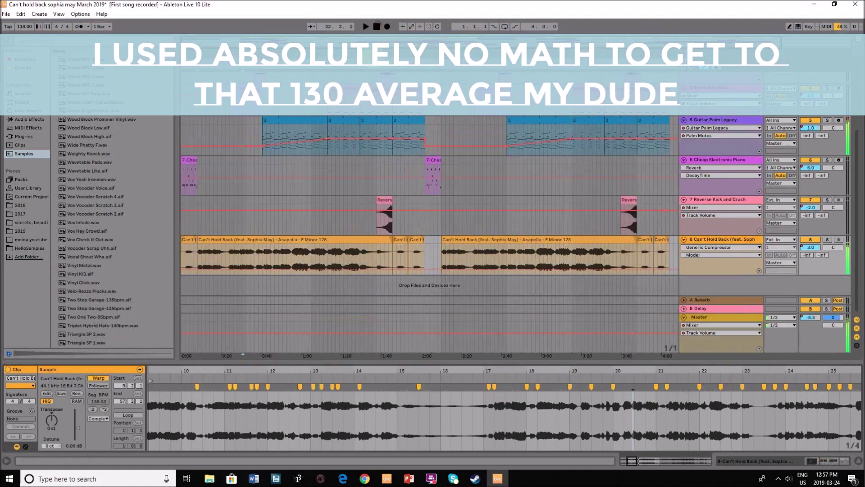
{"action": "scroll", "coordinate": [528, 211], "scroll_direction": "up", "scroll_amount": 5}
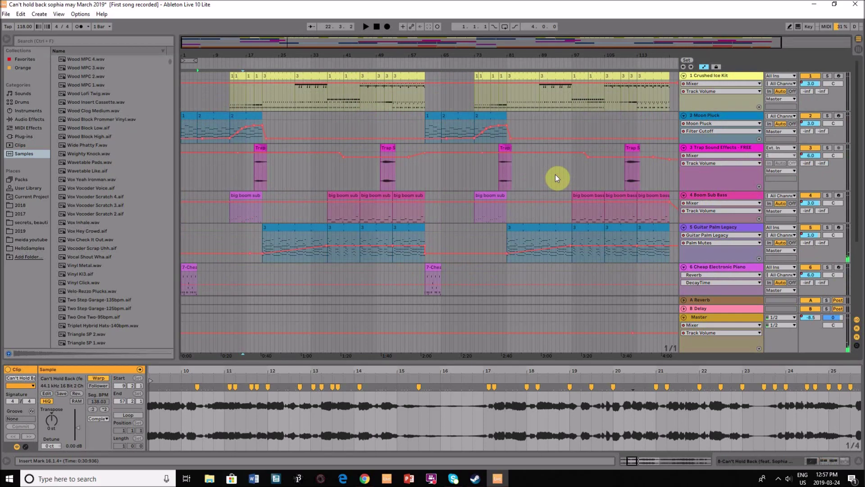
{"action": "left_click", "coordinate": [735, 77]}
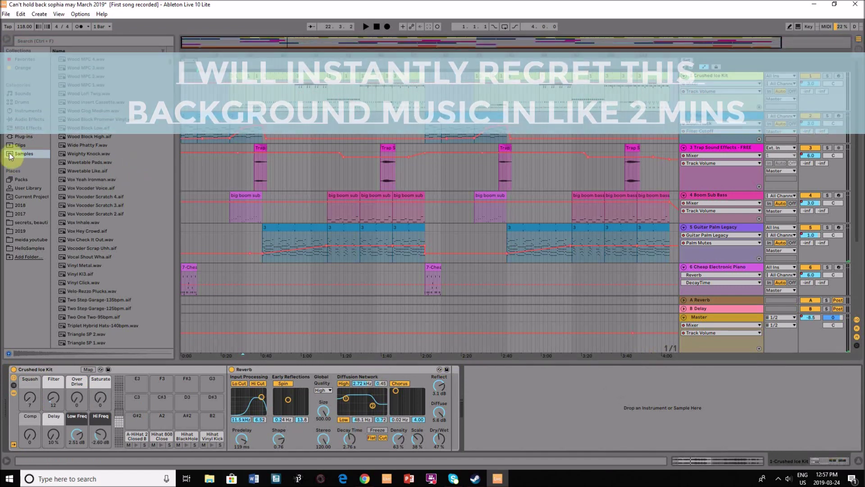
Step: Try adding a second Reverb from the audio effects to the Crushed Ice Kit track, and undo the addition
{"action": "left_click", "coordinate": [30, 120]}
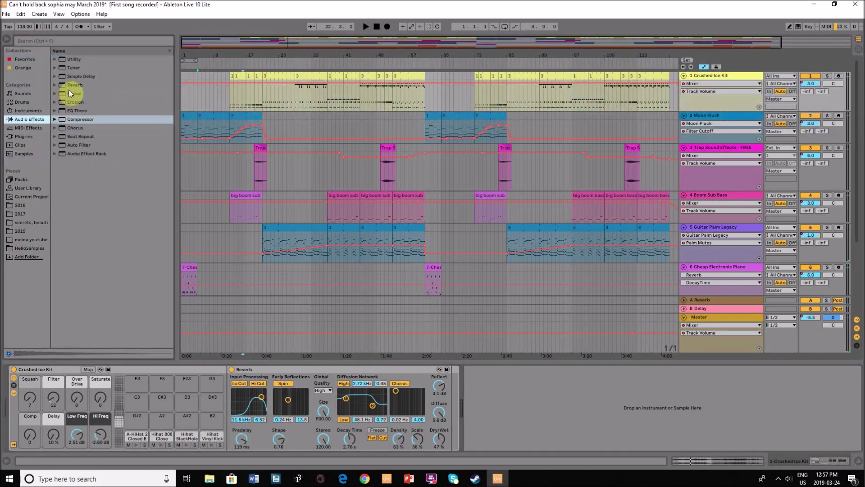
{"action": "double_click", "coordinate": [80, 86]}
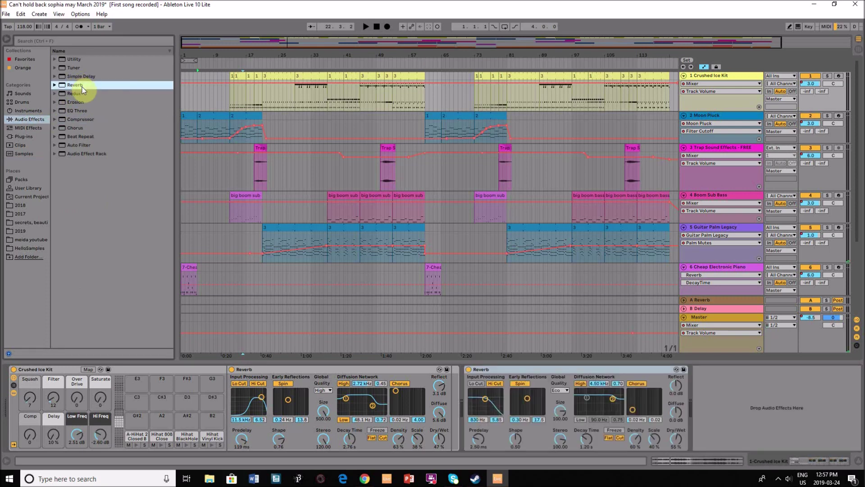
{"action": "key", "text": "ctrl+z"}
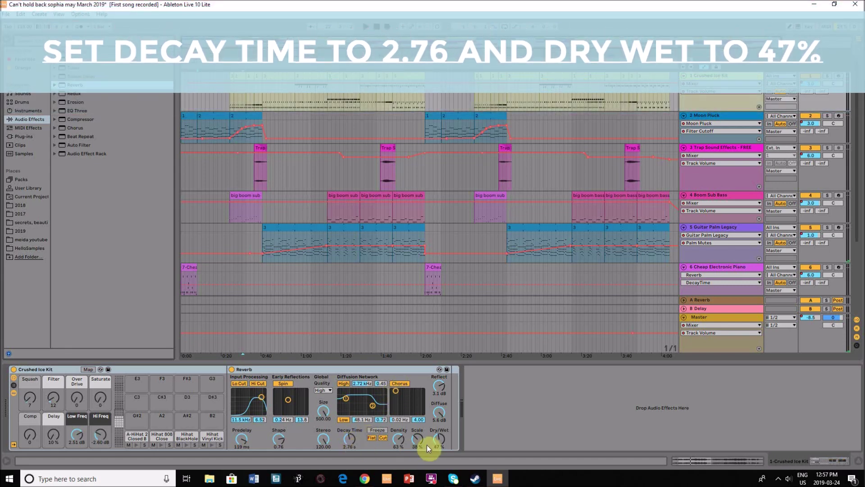
Step: Display the Moon Pluck track's devices and locate Big Boom Master.adg among the Mixing & Mastering audio effect racks
{"action": "left_click", "coordinate": [718, 117]}
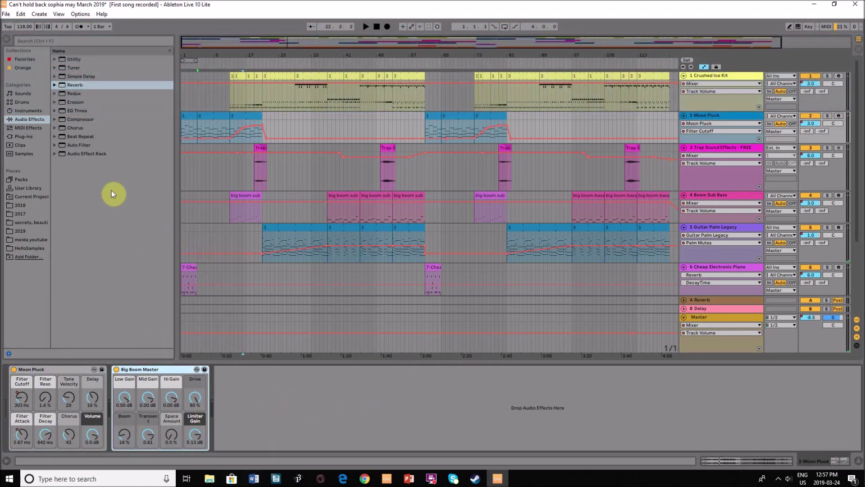
{"action": "left_click", "coordinate": [55, 153]}
{"action": "left_click", "coordinate": [61, 187]}
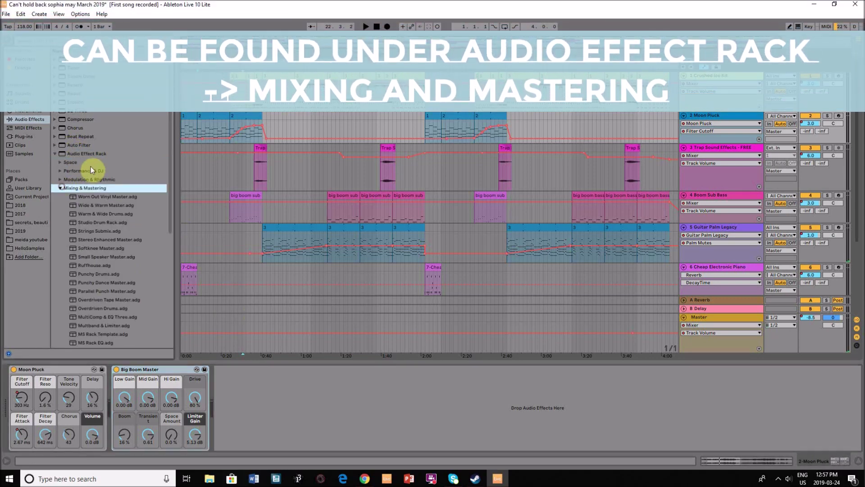
{"action": "scroll", "coordinate": [140, 180], "scroll_direction": "down", "scroll_amount": 3}
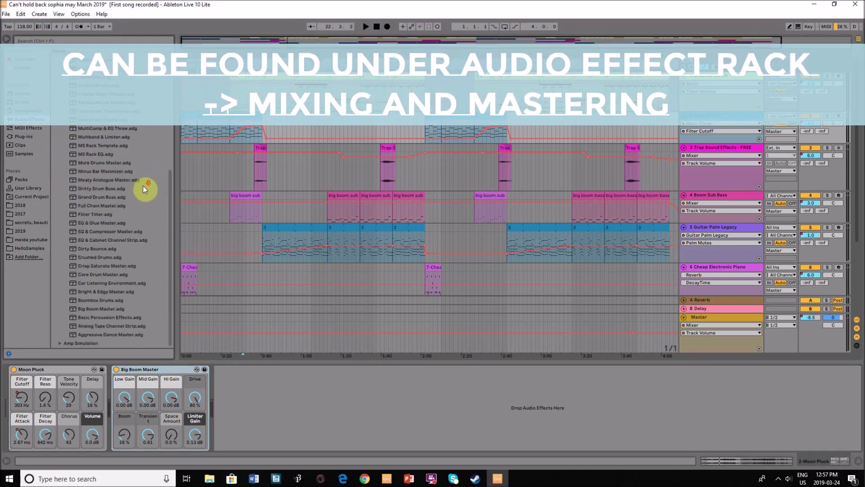
{"action": "left_click", "coordinate": [99, 309]}
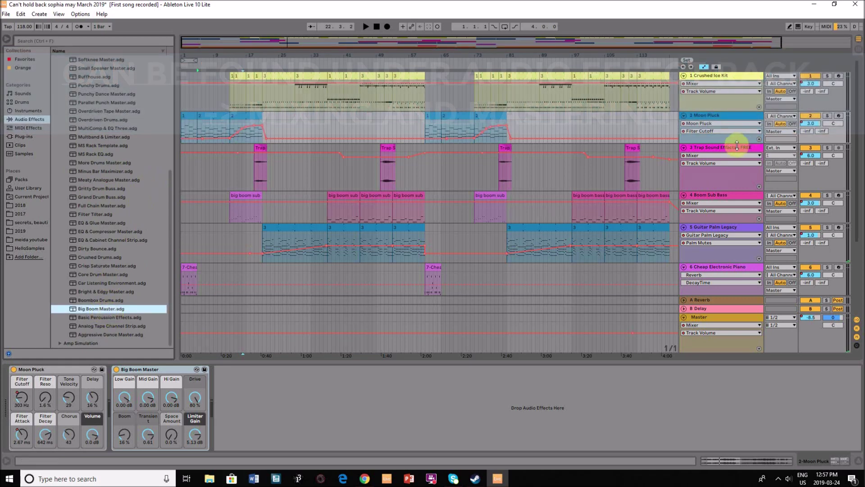
Step: Review the devices of Trap Sound Effects, Boom Sub Bass and Guitar Palm Legacy, locating the EQ & Compressor Master.adg preset
{"action": "left_click", "coordinate": [737, 147]}
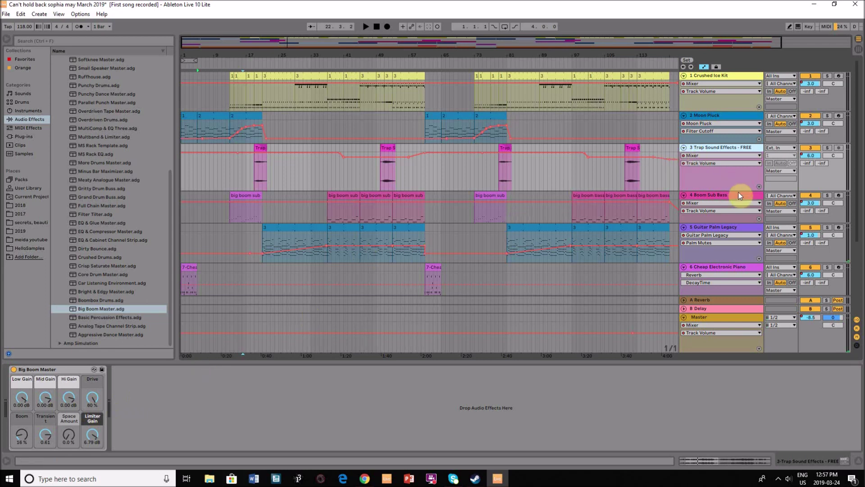
{"action": "left_click", "coordinate": [727, 195]}
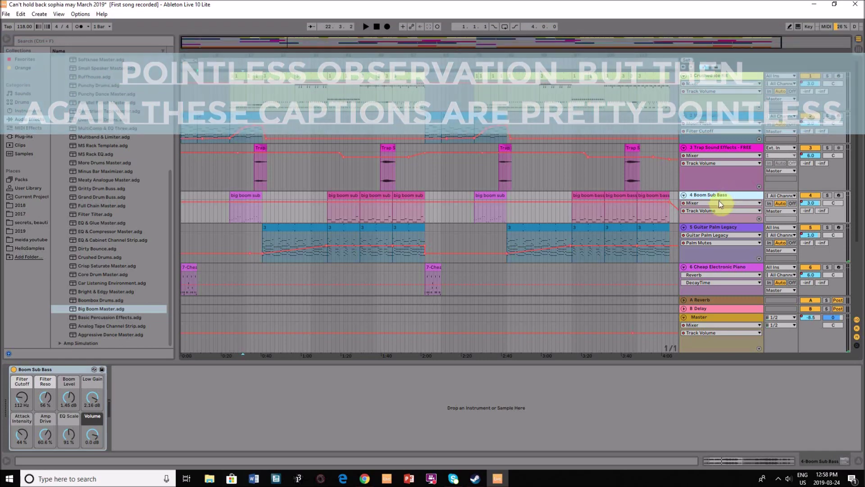
{"action": "left_click", "coordinate": [713, 229]}
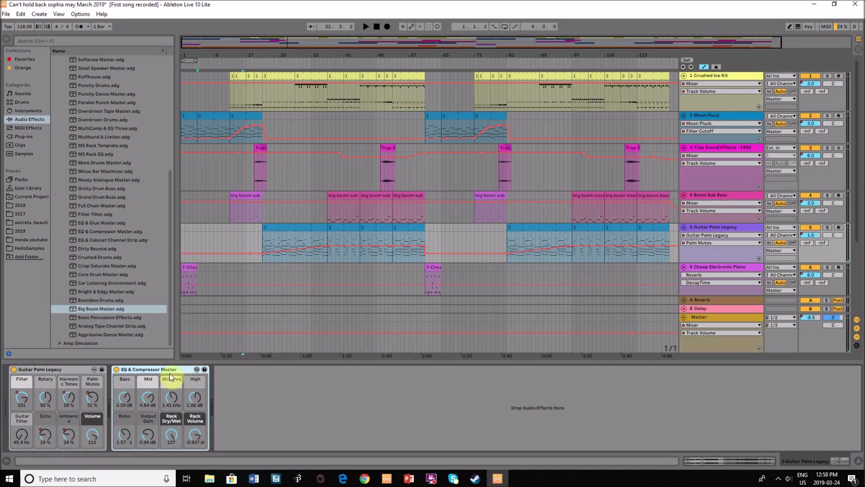
{"action": "scroll", "coordinate": [87, 243], "scroll_direction": "up", "scroll_amount": 1}
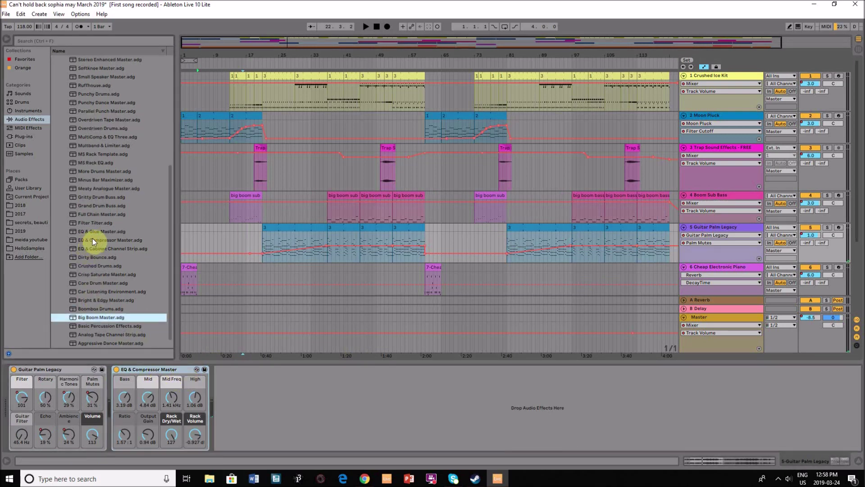
{"action": "left_click", "coordinate": [105, 242]}
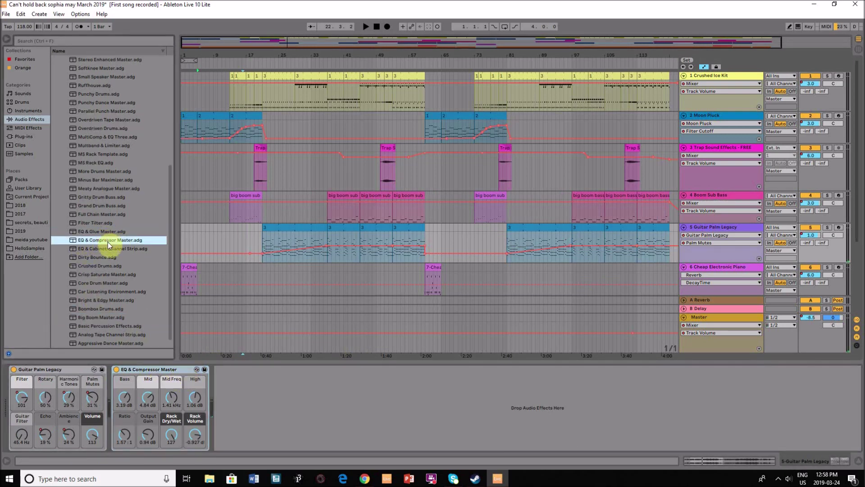
Step: Review the device chains of the Cheap Electronic Piano and Reverse Kick and Crash tracks
{"action": "scroll", "coordinate": [726, 240], "scroll_direction": "down", "scroll_amount": 4}
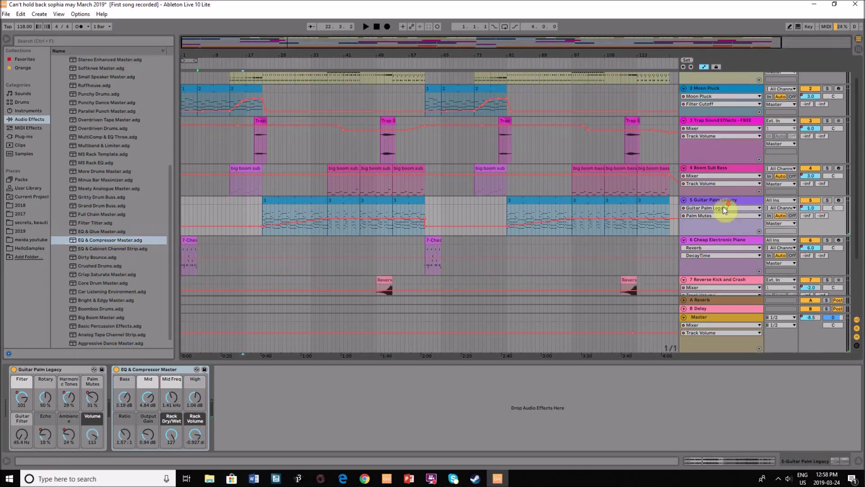
{"action": "left_click", "coordinate": [724, 210]}
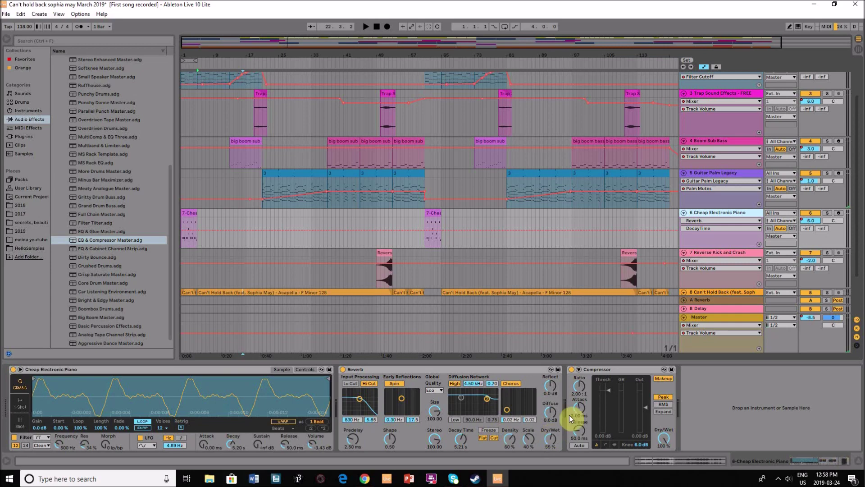
{"action": "left_click", "coordinate": [729, 250]}
{"action": "scroll", "coordinate": [729, 284], "scroll_direction": "down", "scroll_amount": 3}
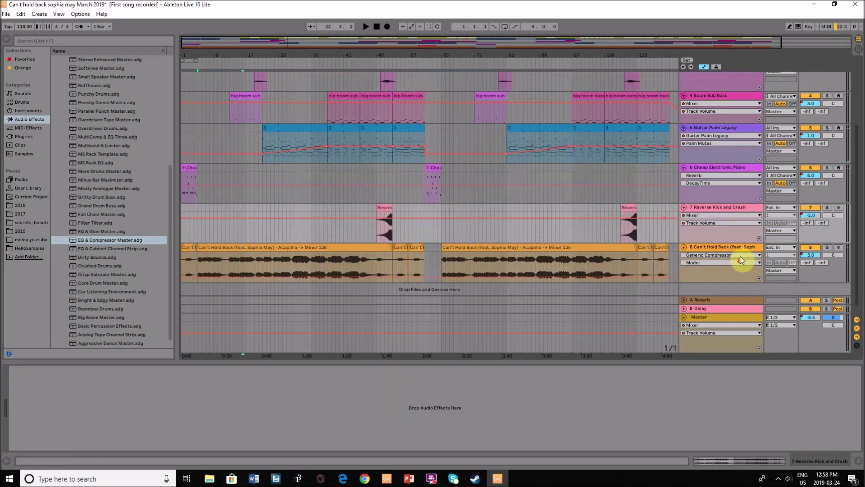
Step: Display the Can't Hold Back vocal track's devices and locate Generic Compressor.adv among the Compressor presets
{"action": "left_click", "coordinate": [737, 244]}
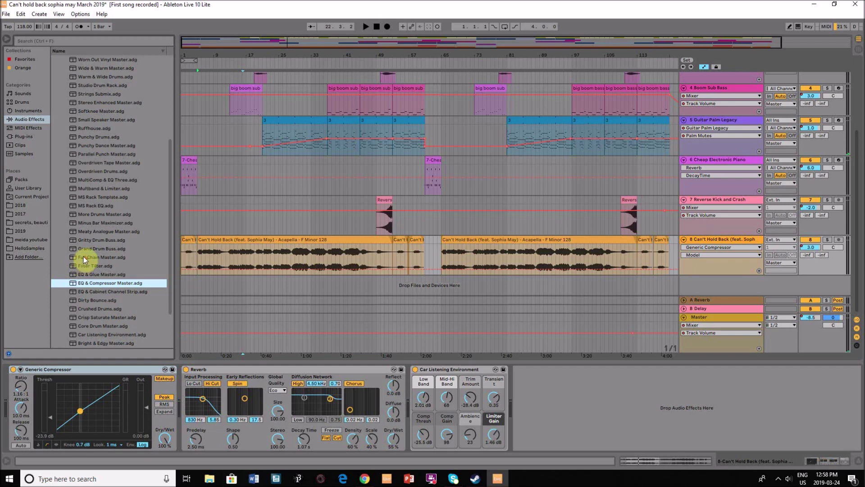
{"action": "scroll", "coordinate": [83, 256], "scroll_direction": "up", "scroll_amount": 5}
{"action": "left_click", "coordinate": [58, 137]}
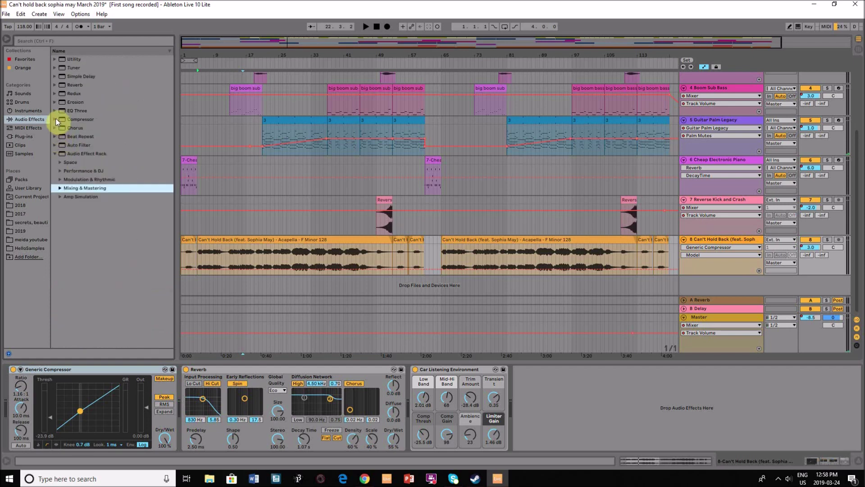
{"action": "left_click", "coordinate": [55, 118]}
{"action": "left_click", "coordinate": [102, 198]}
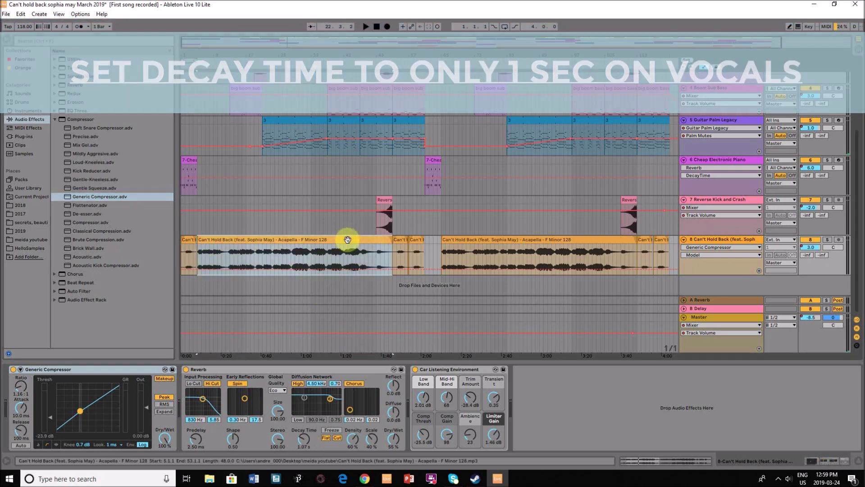
Step: Return to the vocal track's devices, select the Car Listening Environment rack and locate its preset under Mixing & Mastering
{"action": "left_click", "coordinate": [346, 239]}
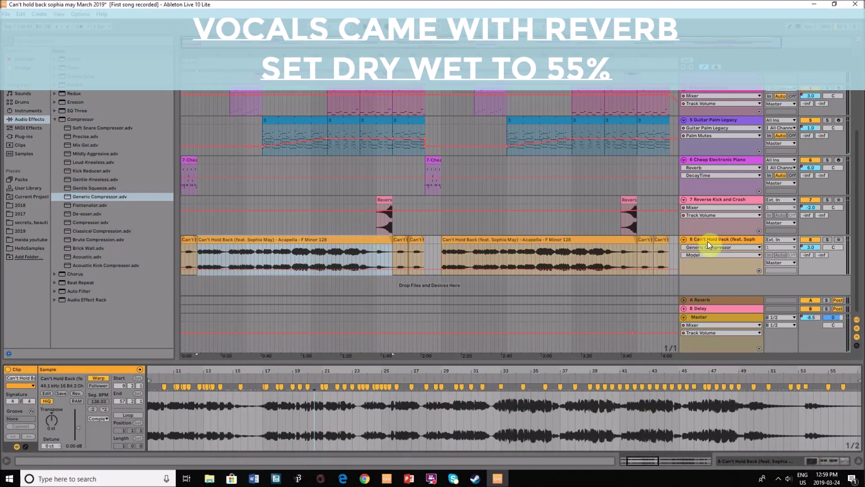
{"action": "left_click", "coordinate": [707, 242]}
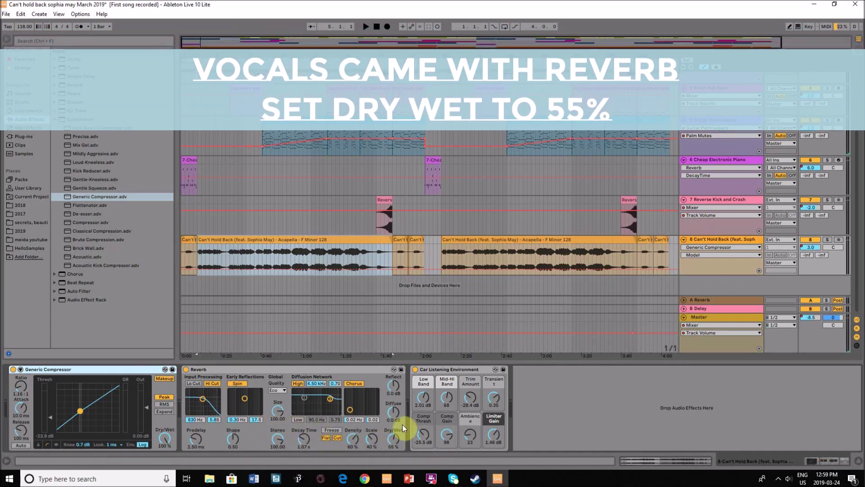
{"action": "left_click", "coordinate": [456, 370]}
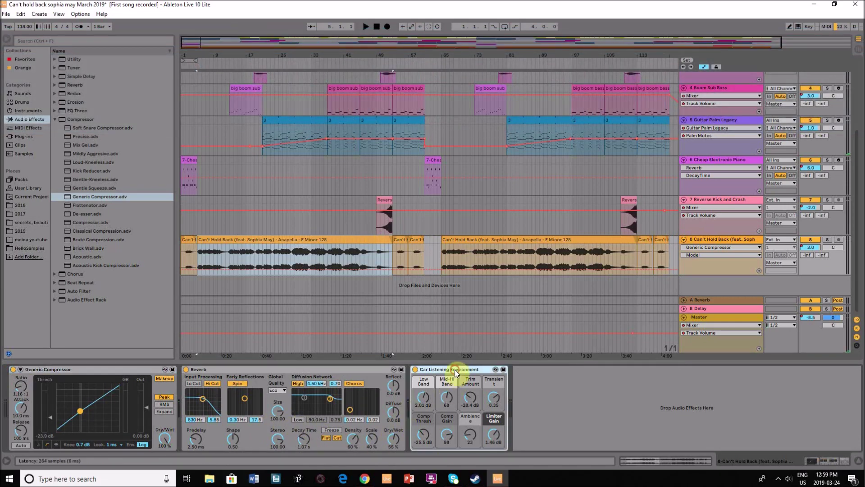
{"action": "left_click", "coordinate": [53, 120]}
{"action": "left_click", "coordinate": [55, 153]}
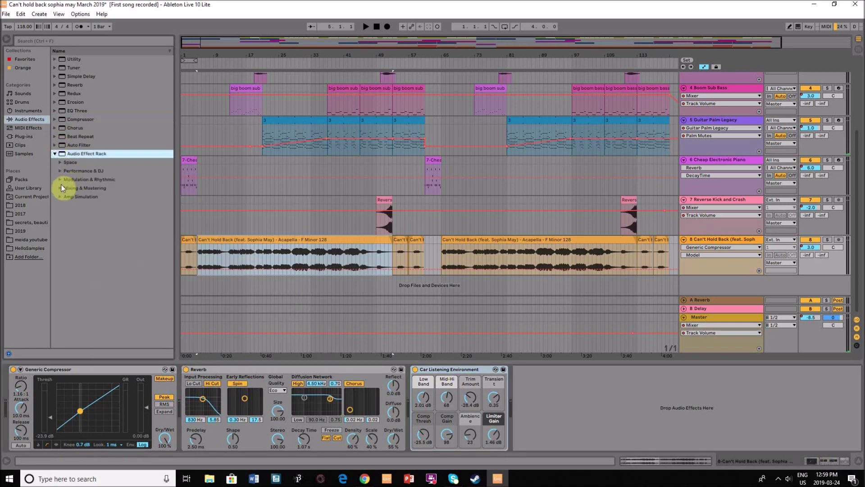
{"action": "left_click", "coordinate": [59, 188]}
{"action": "scroll", "coordinate": [113, 232], "scroll_direction": "down", "scroll_amount": 1}
{"action": "left_click", "coordinate": [117, 285]}
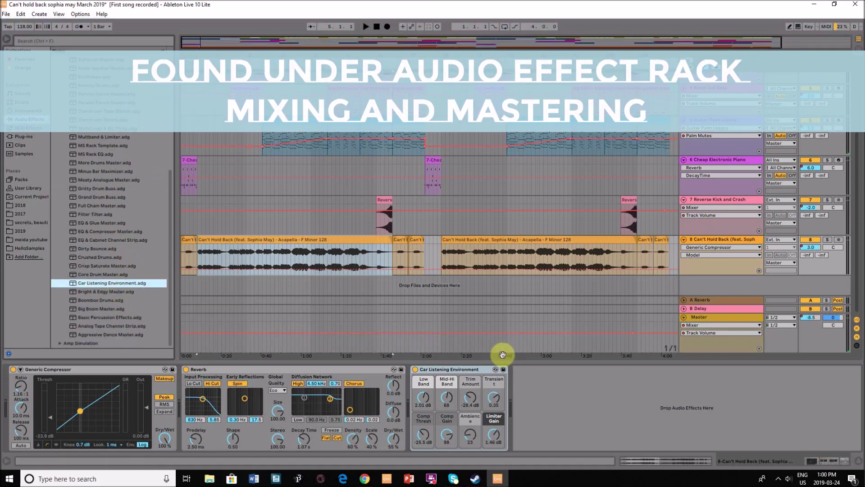
Step: Play the song from the beginning and collapse the device view to show more of the arrangement
{"action": "scroll", "coordinate": [451, 158], "scroll_direction": "up", "scroll_amount": 3}
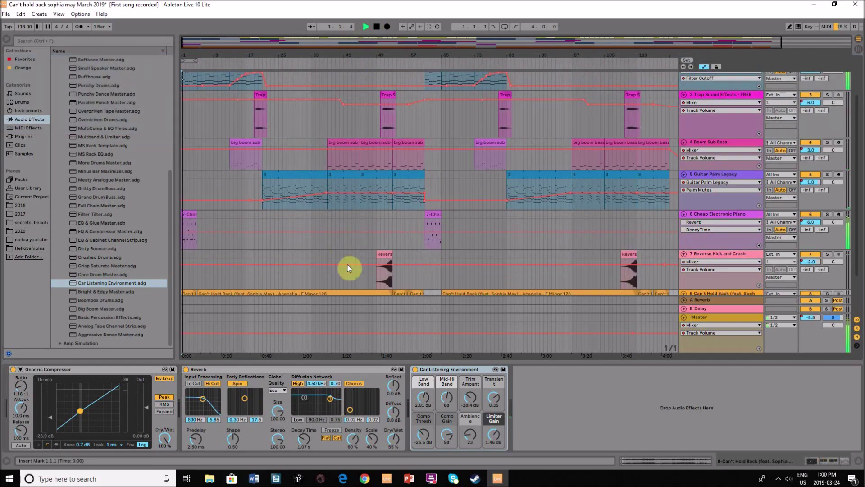
{"action": "left_click_drag", "start_coordinate": [378, 363], "coordinate": [379, 447]}
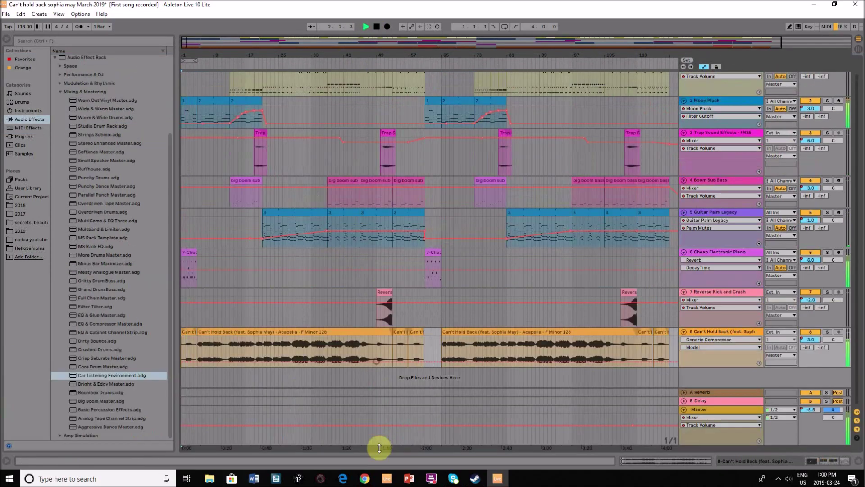
{"action": "scroll", "coordinate": [270, 325], "scroll_direction": "up", "scroll_amount": 1}
Step: Open the first Cheap Electronic Piano clip, enlarge its note editor to examine the notes, and shrink it again
{"action": "double_click", "coordinate": [195, 268]}
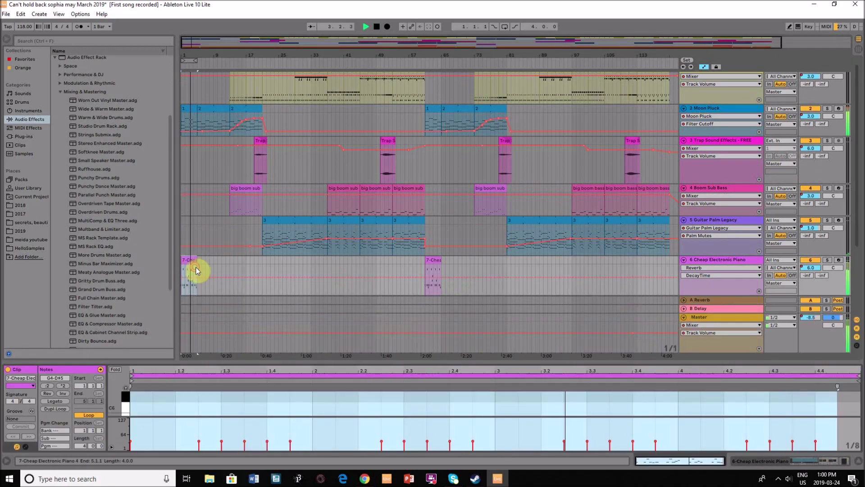
{"action": "left_click_drag", "start_coordinate": [386, 359], "coordinate": [415, 136]}
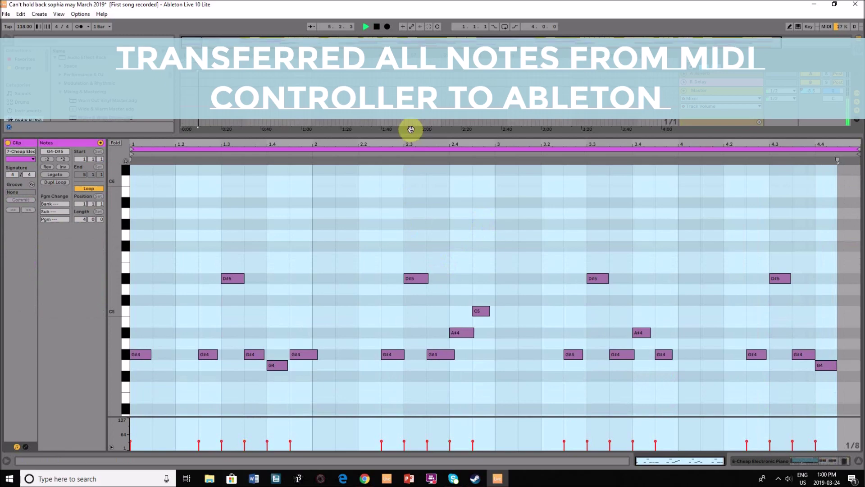
{"action": "left_click_drag", "start_coordinate": [413, 132], "coordinate": [415, 366]}
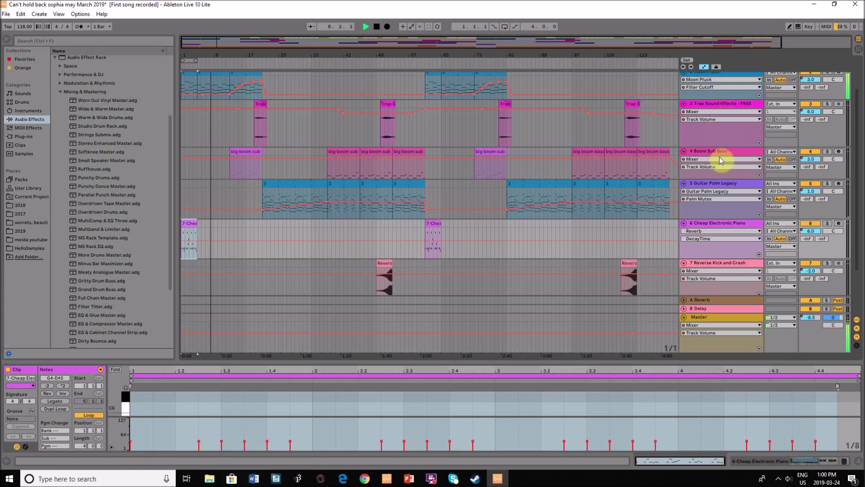
Step: Examine the Moon Pluck track's automatable parameters, and close the list without changing the Filter Cutoff selection
{"action": "scroll", "coordinate": [721, 138], "scroll_direction": "up", "scroll_amount": 2}
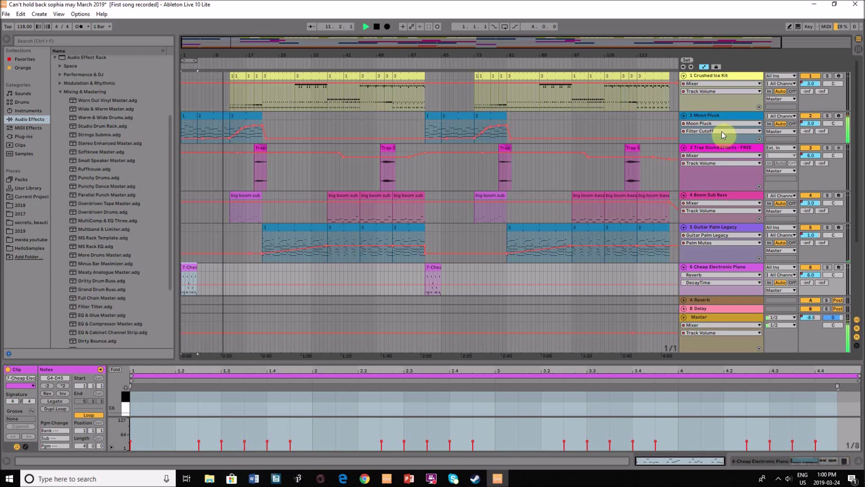
{"action": "left_click", "coordinate": [722, 131]}
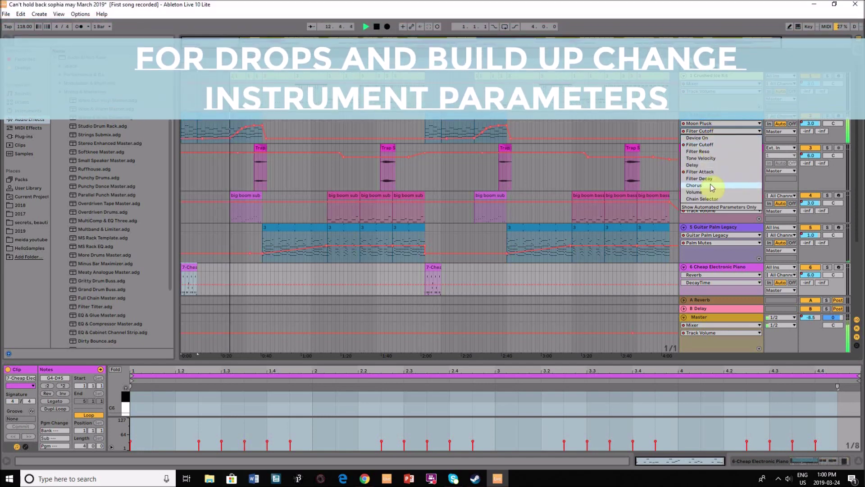
{"action": "left_click", "coordinate": [378, 28]}
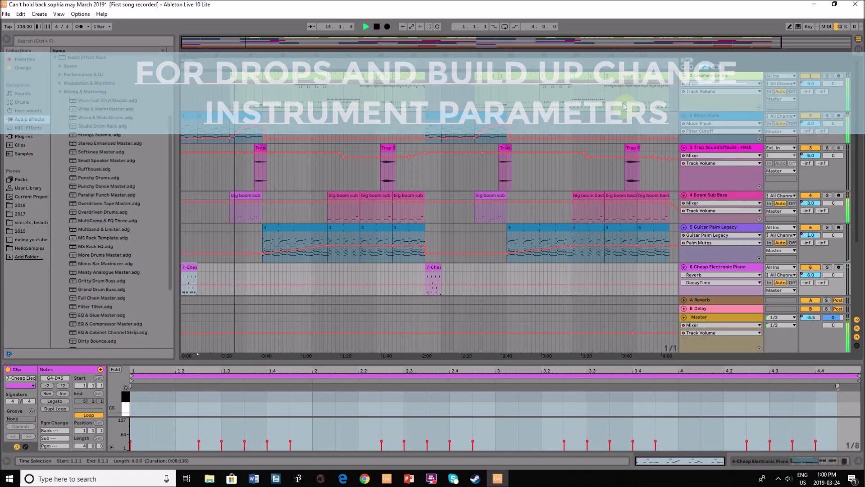
Step: Stop playback and examine the Moon Pluck track's automatable parameters, keeping Filter Cutoff as the displayed automation
{"action": "left_click", "coordinate": [379, 28]}
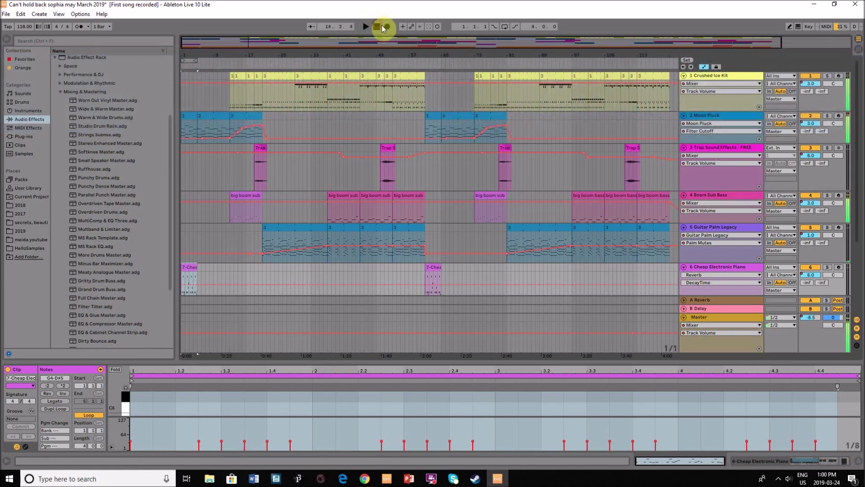
{"action": "left_click", "coordinate": [701, 131]}
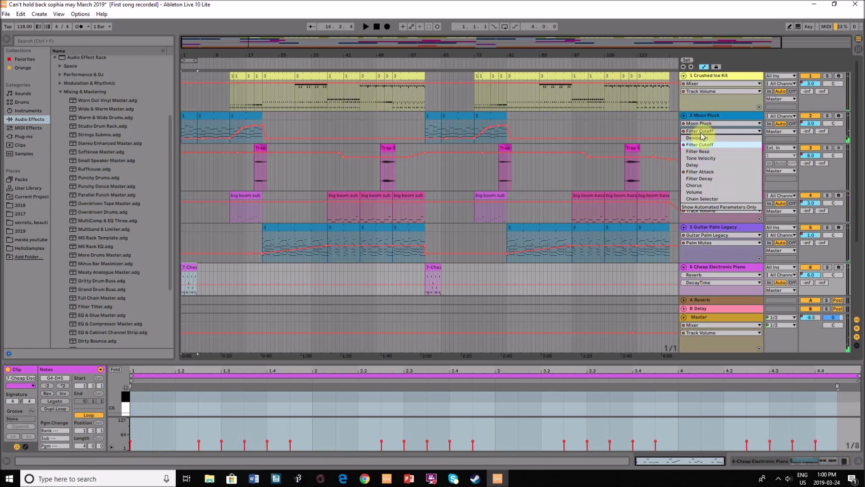
{"action": "left_click", "coordinate": [705, 143]}
{"action": "left_click", "coordinate": [710, 132]}
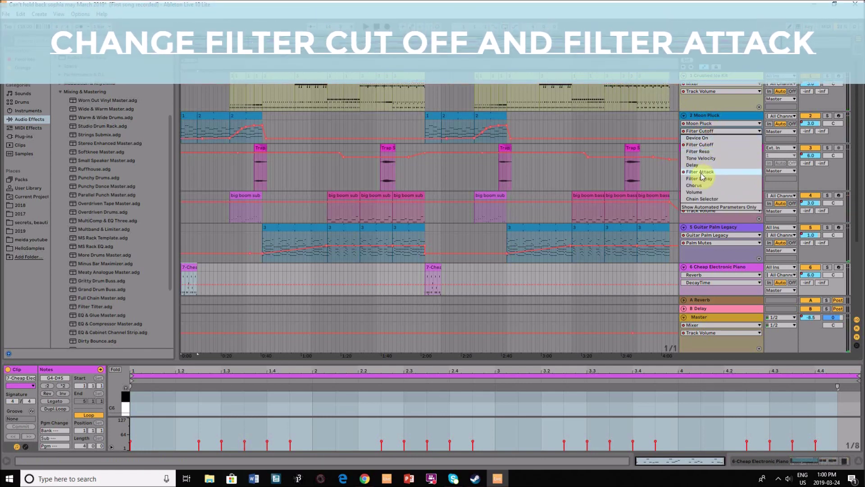
Step: Select the third Moon Pluck clip, show the track's devices, and play the song from that clip's start at bar 13
{"action": "left_click", "coordinate": [246, 116]}
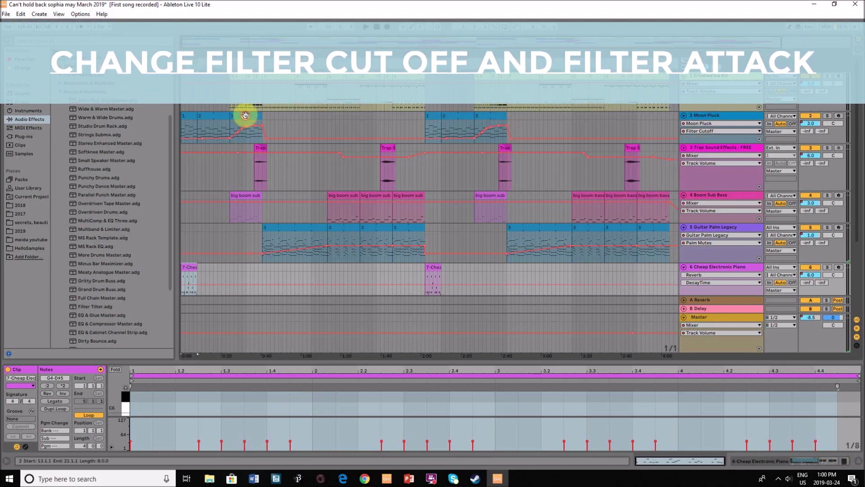
{"action": "left_click", "coordinate": [703, 117]}
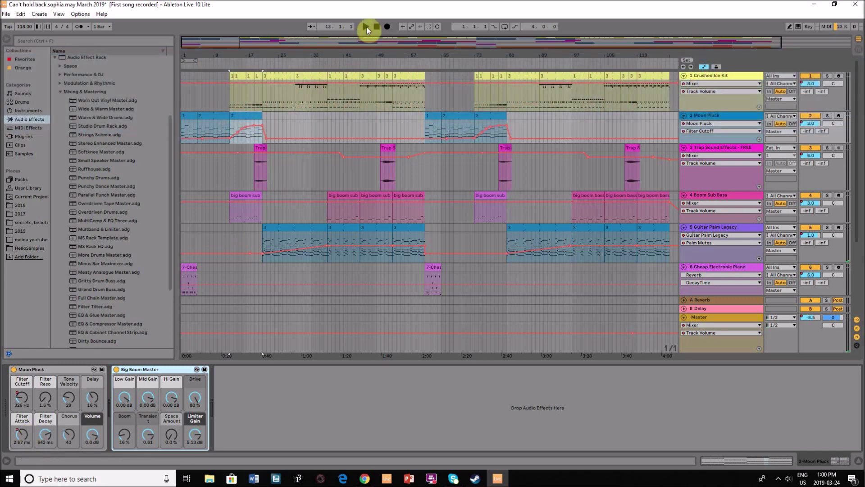
{"action": "left_click", "coordinate": [366, 27]}
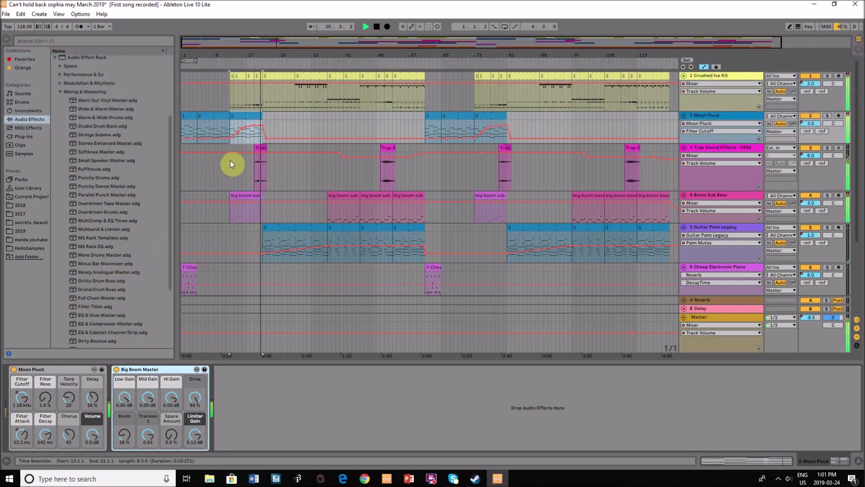
Step: Open the Crushed Ice Kit clip above the first Trap Sound Effects clip, enlarge its note editor to examine the snare build-up, and shrink it again
{"action": "left_click", "coordinate": [260, 148]}
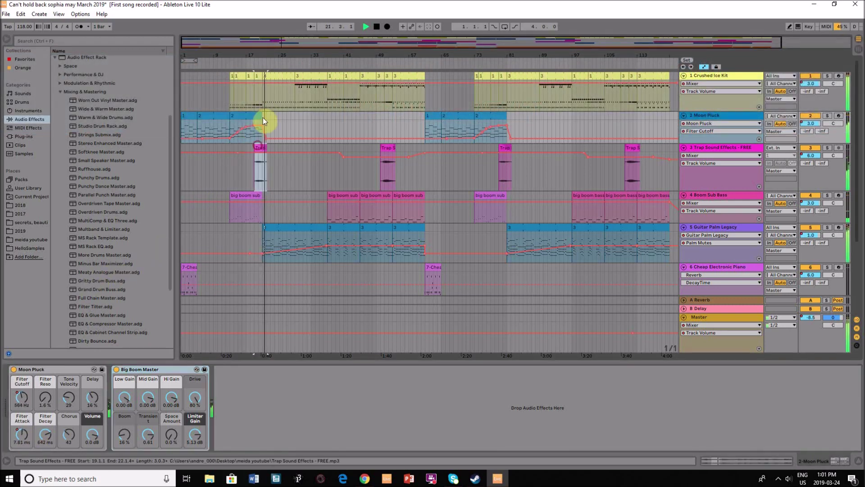
{"action": "left_click", "coordinate": [259, 75]}
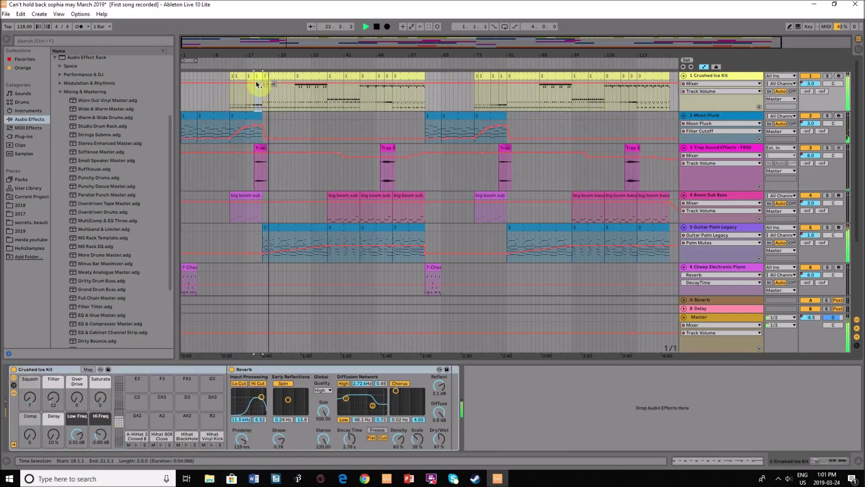
{"action": "double_click", "coordinate": [258, 75]}
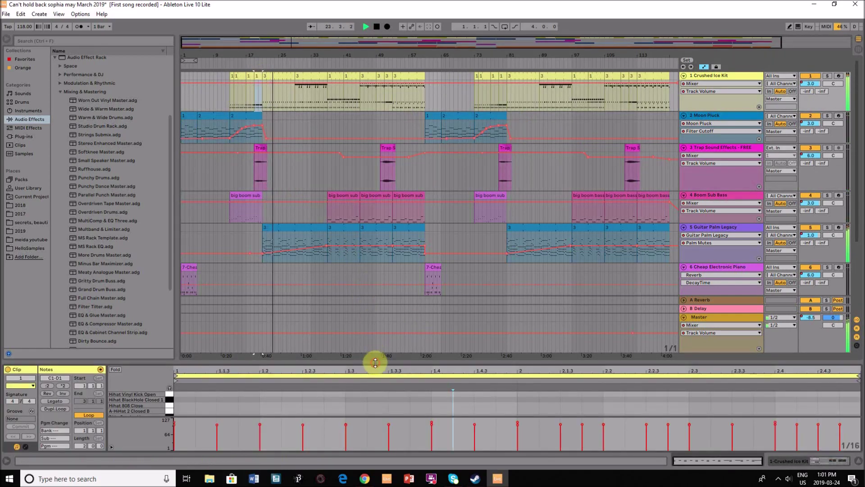
{"action": "left_click_drag", "start_coordinate": [375, 363], "coordinate": [451, 185]}
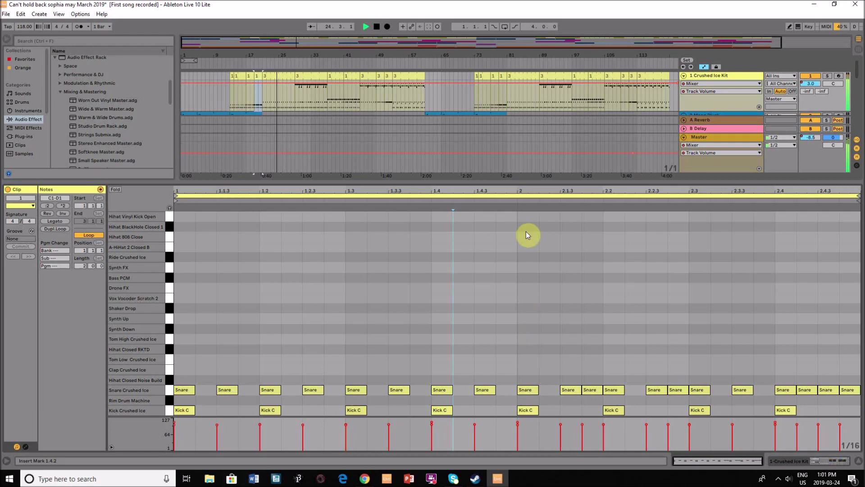
{"action": "left_click_drag", "start_coordinate": [513, 183], "coordinate": [564, 359]}
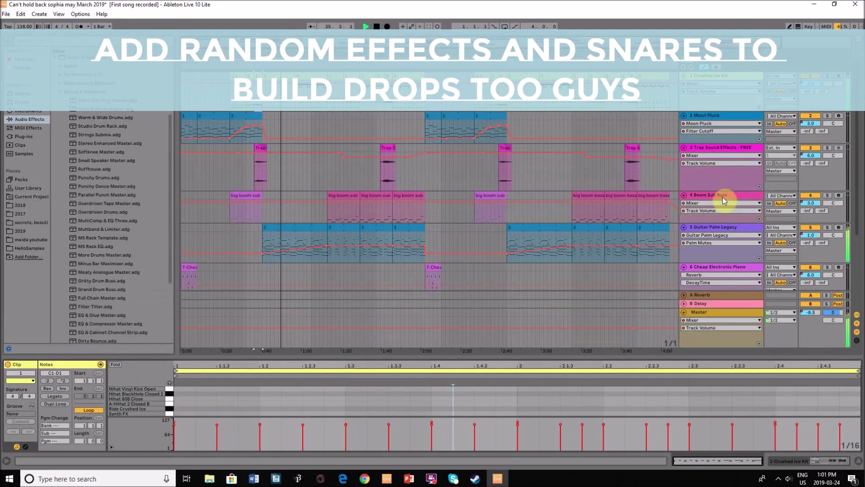
Step: Show the Guitar Palm Legacy track's devices and display its Harmonic Tones automation in the arrangement
{"action": "left_click", "coordinate": [721, 227]}
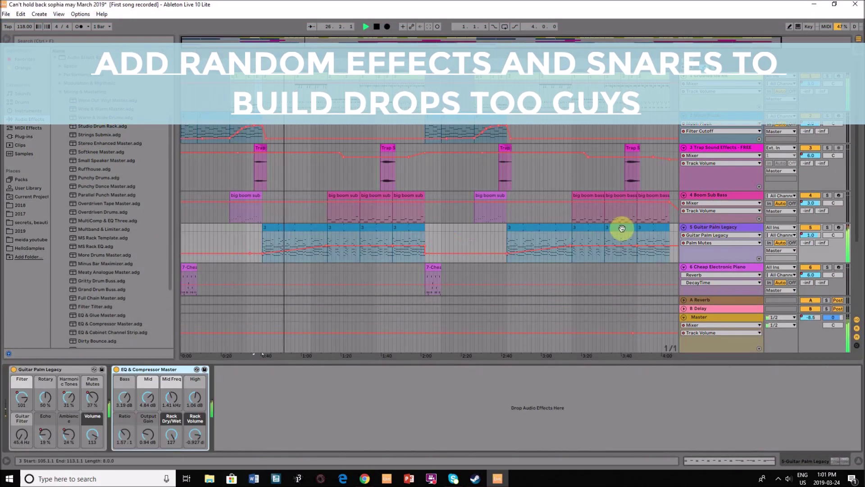
{"action": "left_click", "coordinate": [708, 240]}
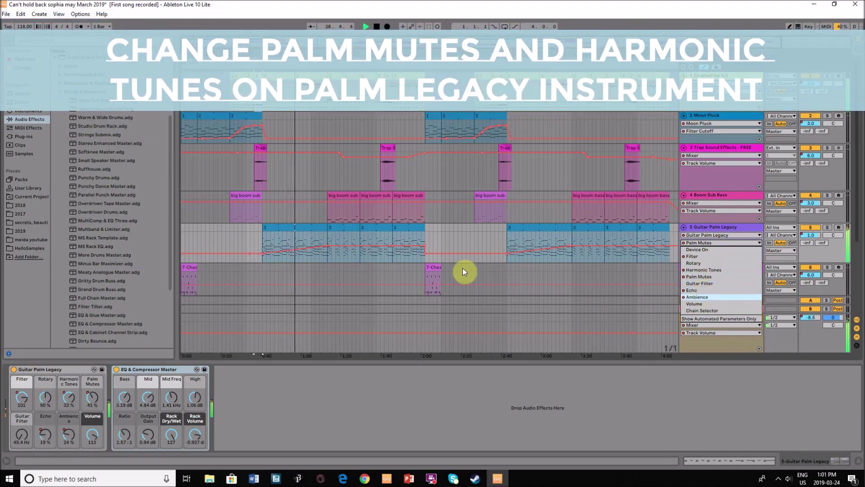
{"action": "left_click", "coordinate": [709, 270]}
{"action": "left_click", "coordinate": [266, 244]}
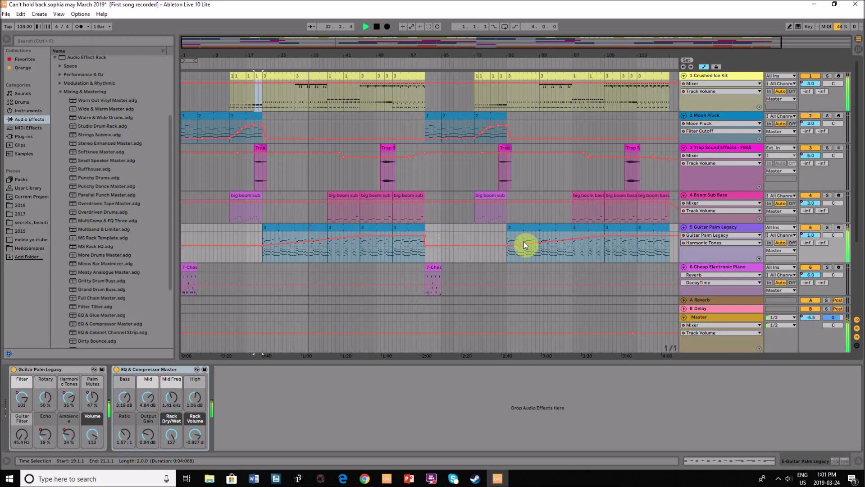
Step: Switch the Guitar Palm Legacy track's displayed automation to Palm Mutes and examine its curve across the clips
{"action": "left_click", "coordinate": [715, 242]}
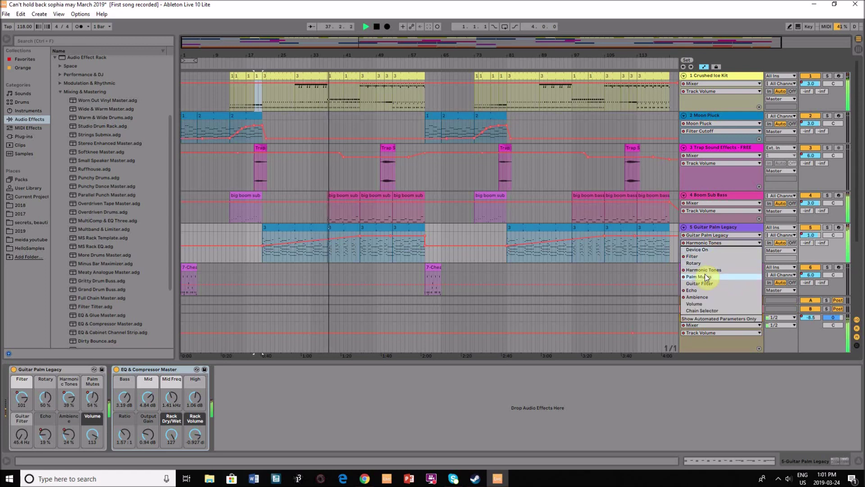
{"action": "left_click", "coordinate": [705, 277]}
{"action": "left_click", "coordinate": [261, 257]}
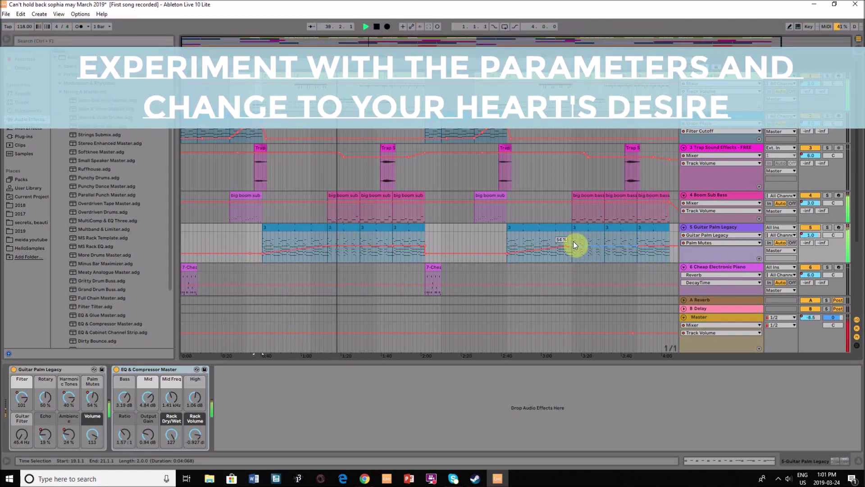
{"action": "left_click", "coordinate": [710, 243]}
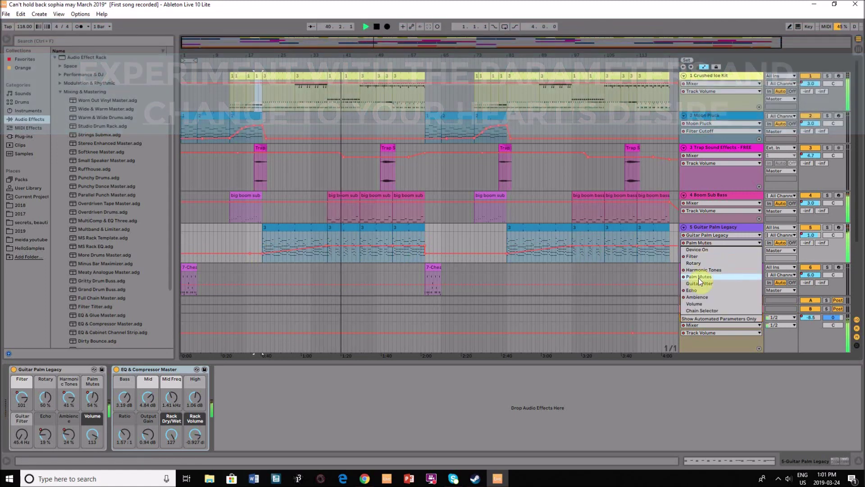
{"action": "left_click", "coordinate": [700, 277]}
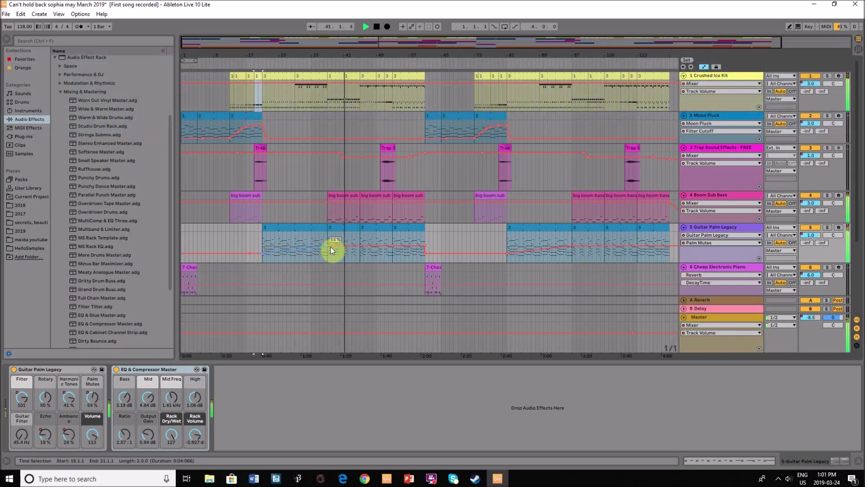
Step: Display the Guitar Palm Legacy track's Harmonic Tones, Echo and Ambience automation one after another to compare their curves
{"action": "left_click", "coordinate": [701, 244]}
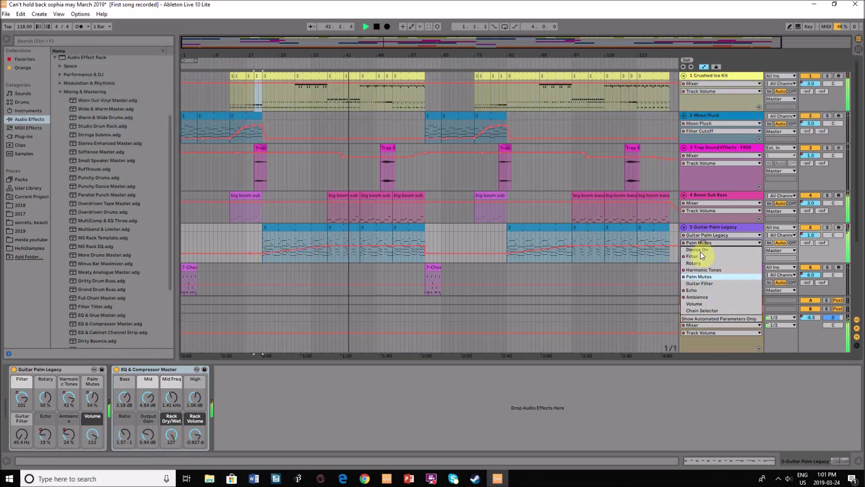
{"action": "left_click", "coordinate": [700, 270]}
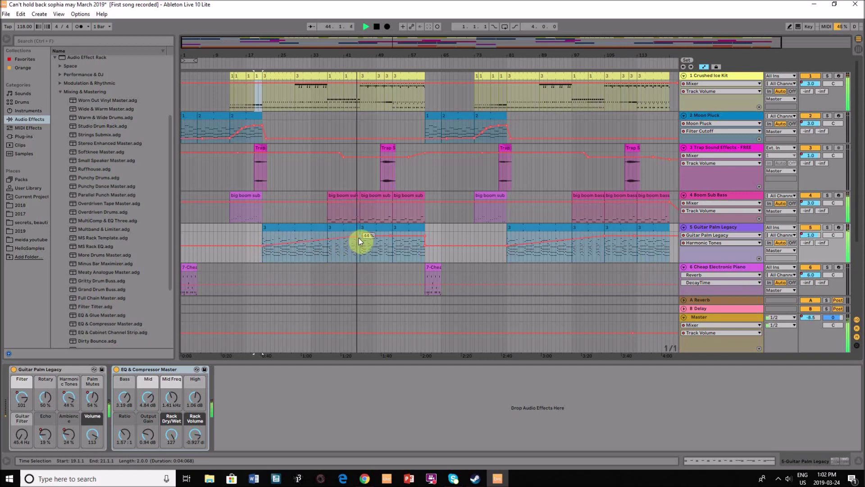
{"action": "left_click", "coordinate": [688, 244]}
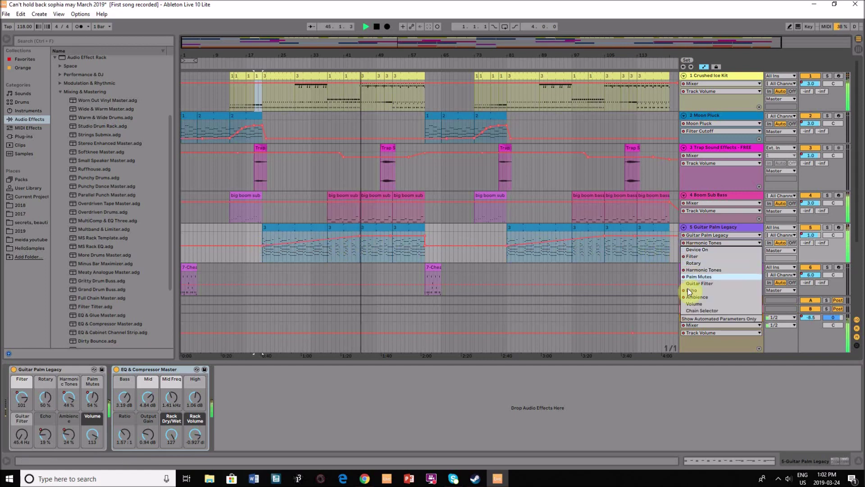
{"action": "left_click", "coordinate": [689, 290]}
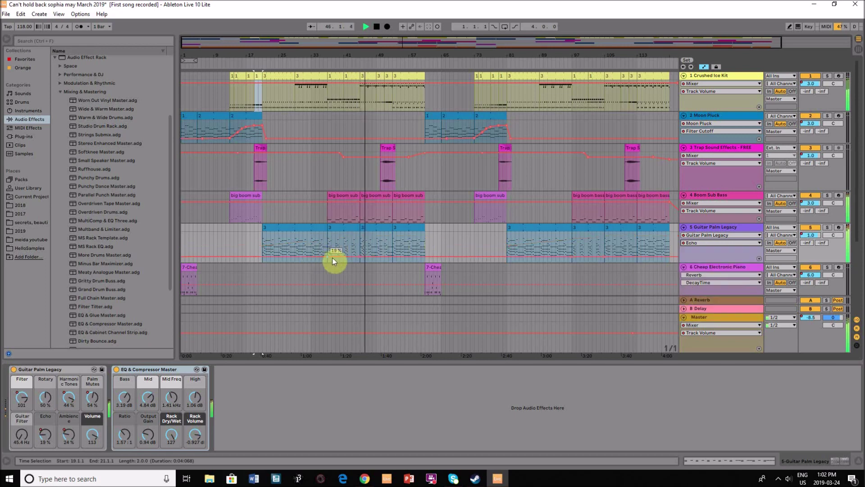
{"action": "left_click", "coordinate": [697, 243]}
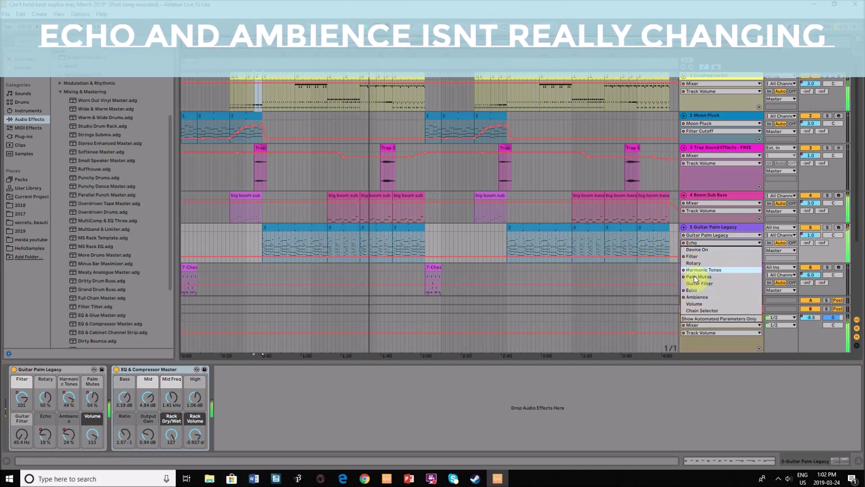
{"action": "left_click", "coordinate": [691, 297]}
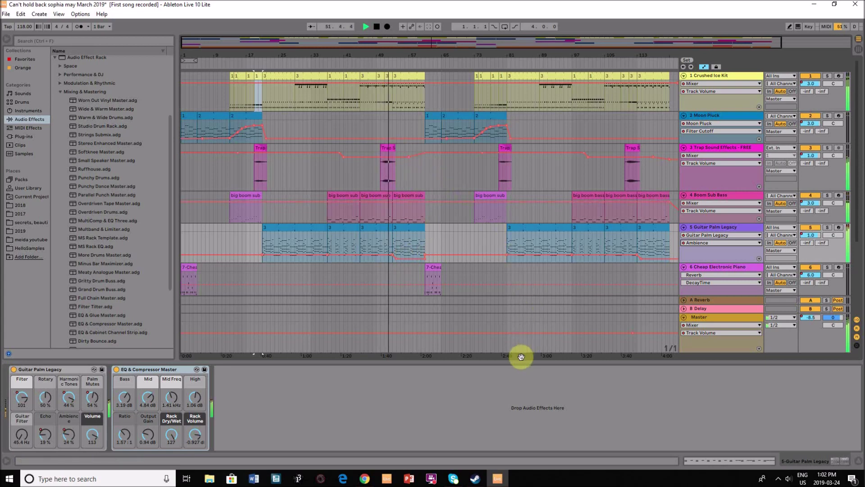
Step: Collapse the device view to reveal the lower tracks, let the song play on, and stop playback with the position reset to the song's start
{"action": "left_click_drag", "start_coordinate": [519, 368], "coordinate": [521, 463]}
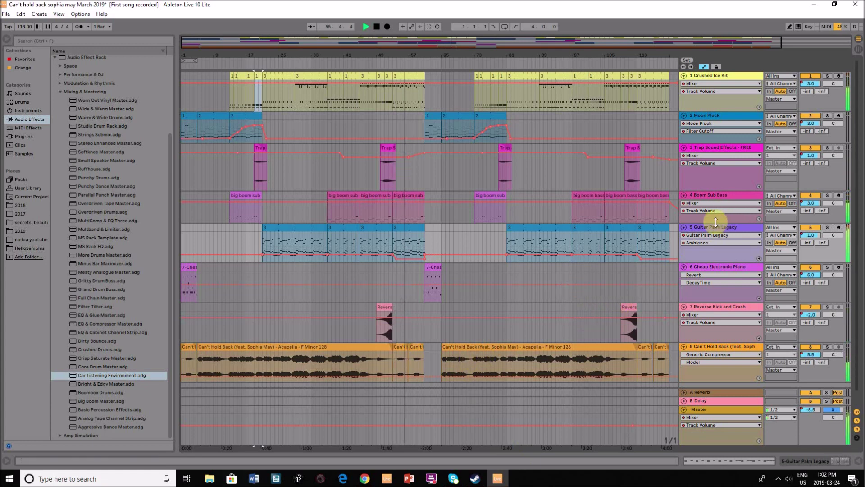
{"action": "left_click", "coordinate": [455, 129]}
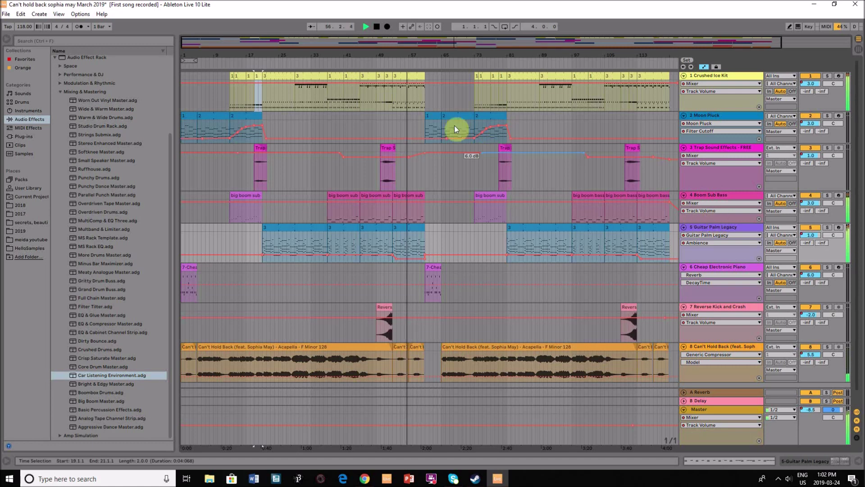
{"action": "left_click", "coordinate": [380, 28]}
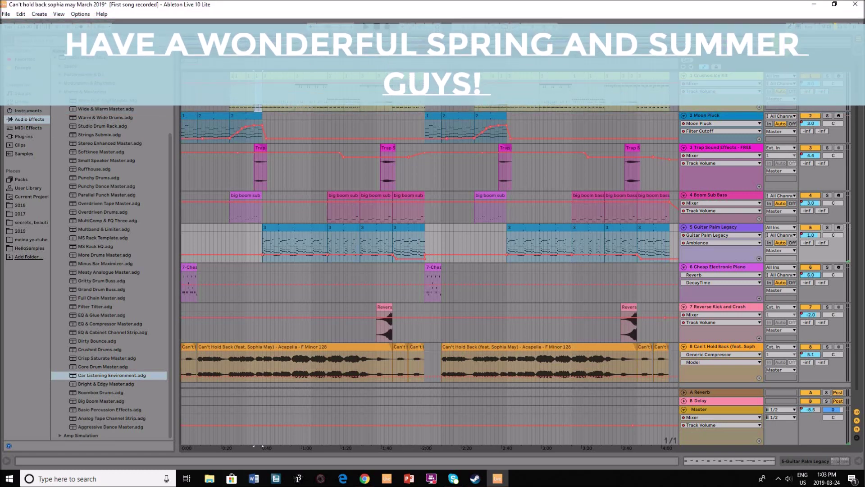
{"action": "left_click_drag", "start_coordinate": [783, 44], "coordinate": [849, 42]}
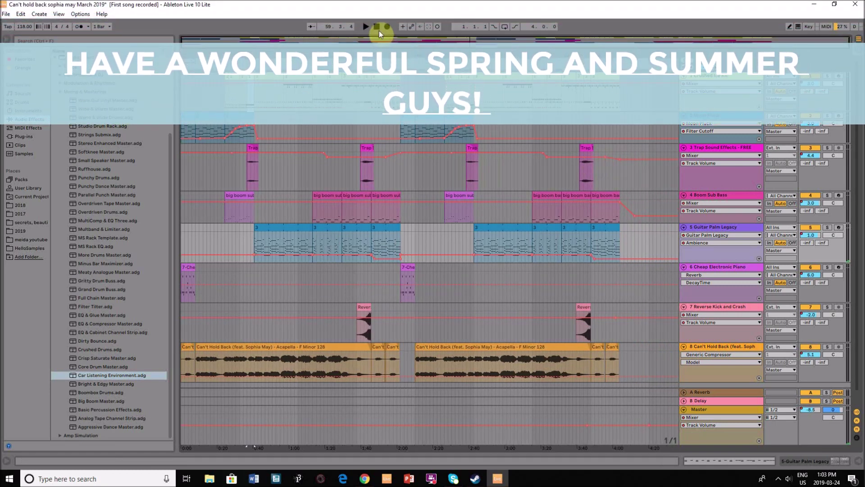
{"action": "left_click", "coordinate": [377, 26]}
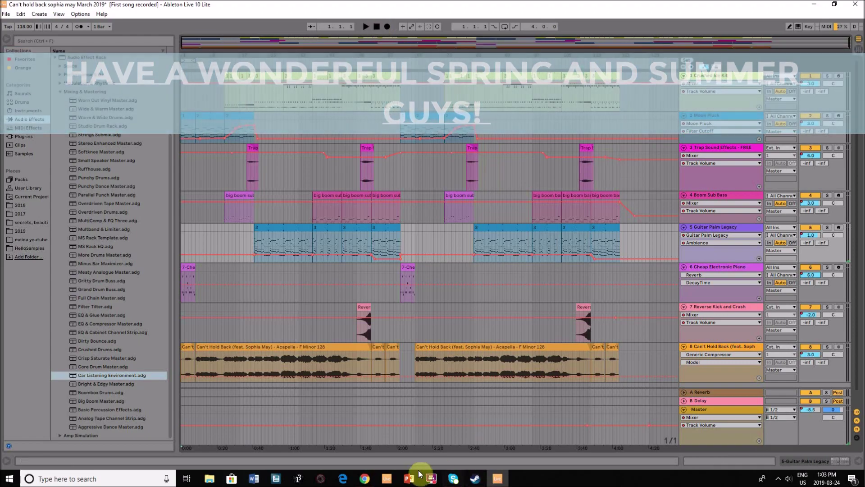
Step: Switch to the Baby crying video on YouTube in Chrome, rewind it to the beginning, and play it
{"action": "left_click", "coordinate": [364, 480]}
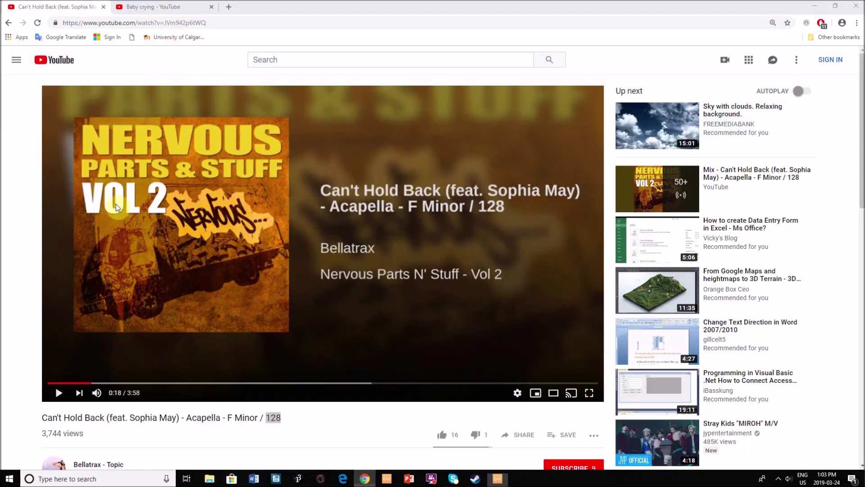
{"action": "key", "text": "ctrl+Tab"}
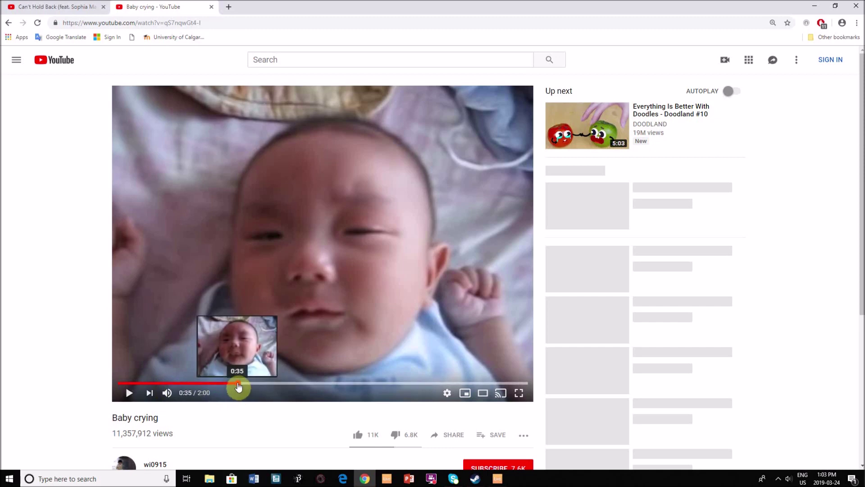
{"action": "left_click_drag", "start_coordinate": [121, 386], "coordinate": [121, 396]}
{"action": "left_click", "coordinate": [125, 396]}
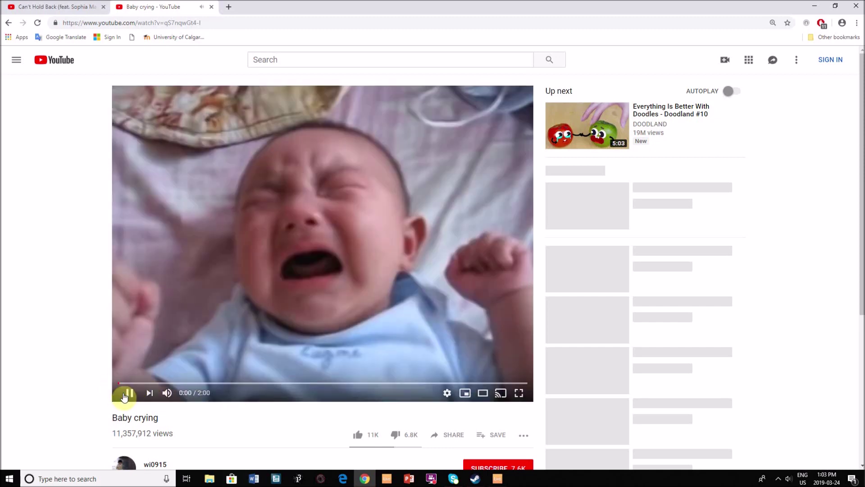